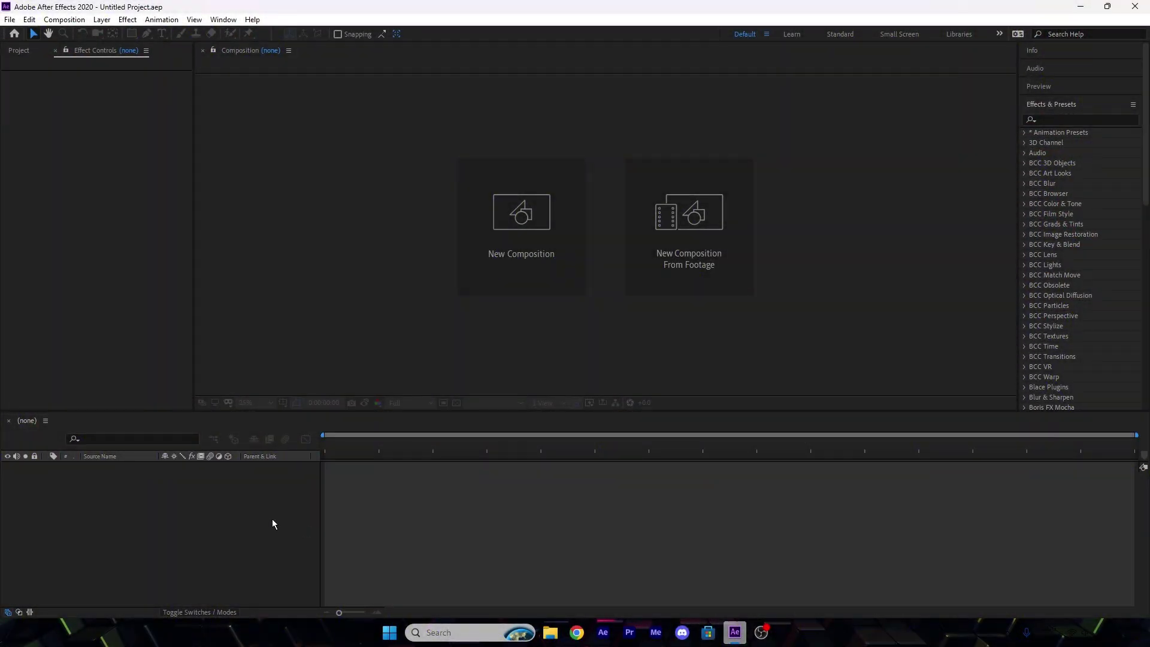
Create a new 1080 x 1080 px composition at 60 frames per second
click(523, 228)
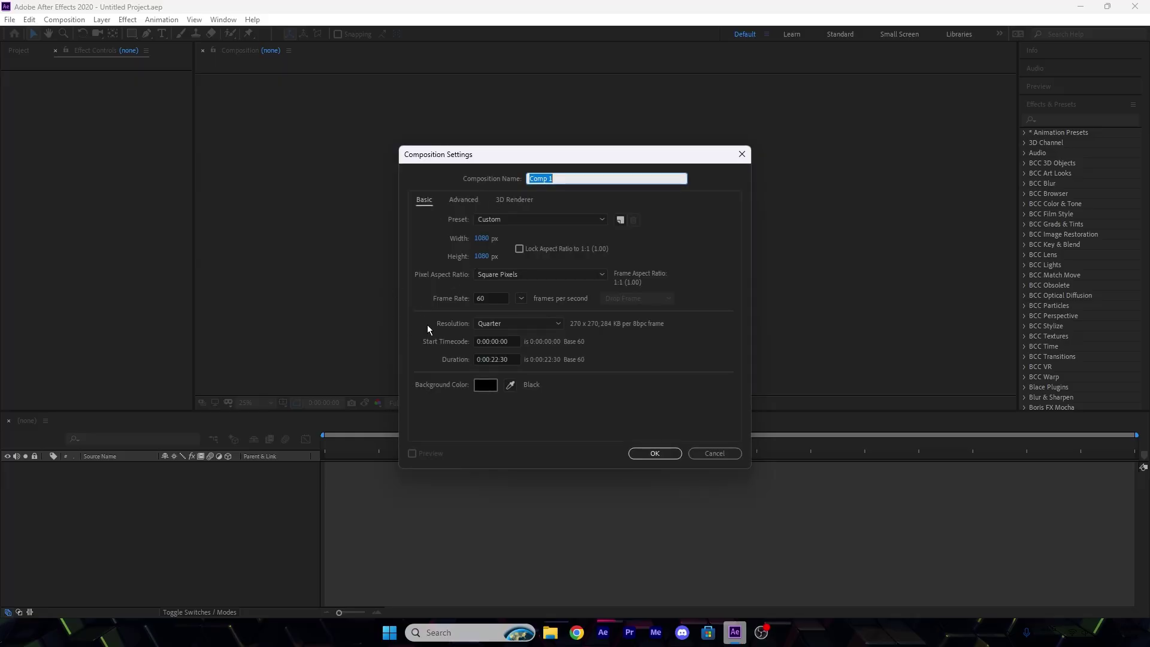
click(482, 237)
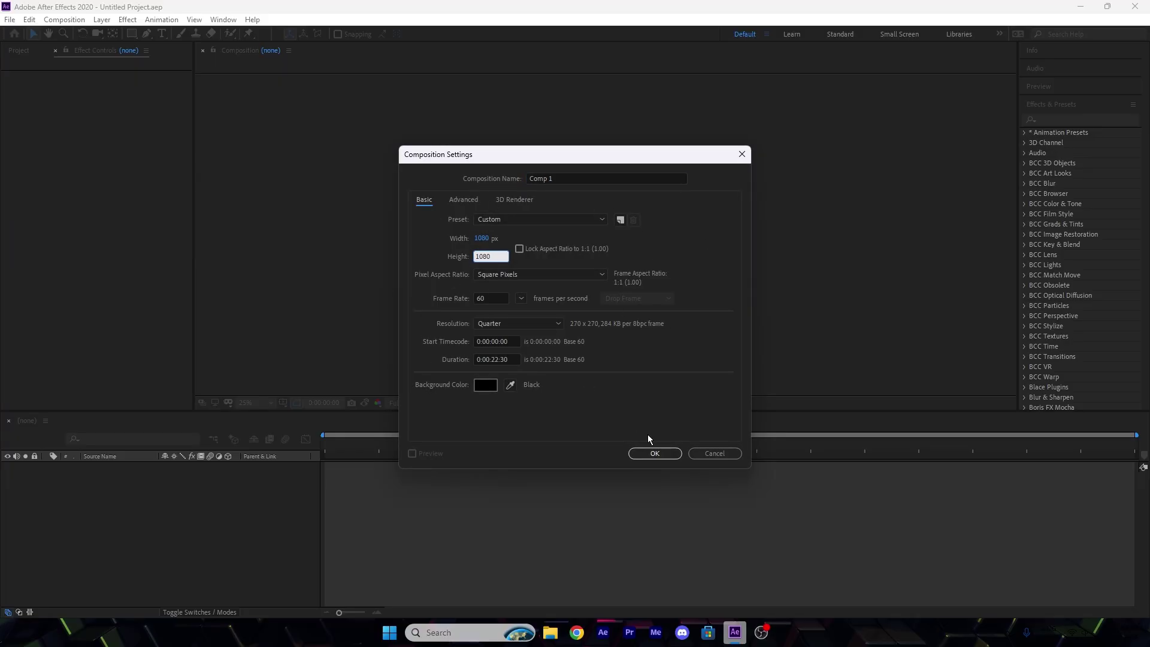
click(653, 452)
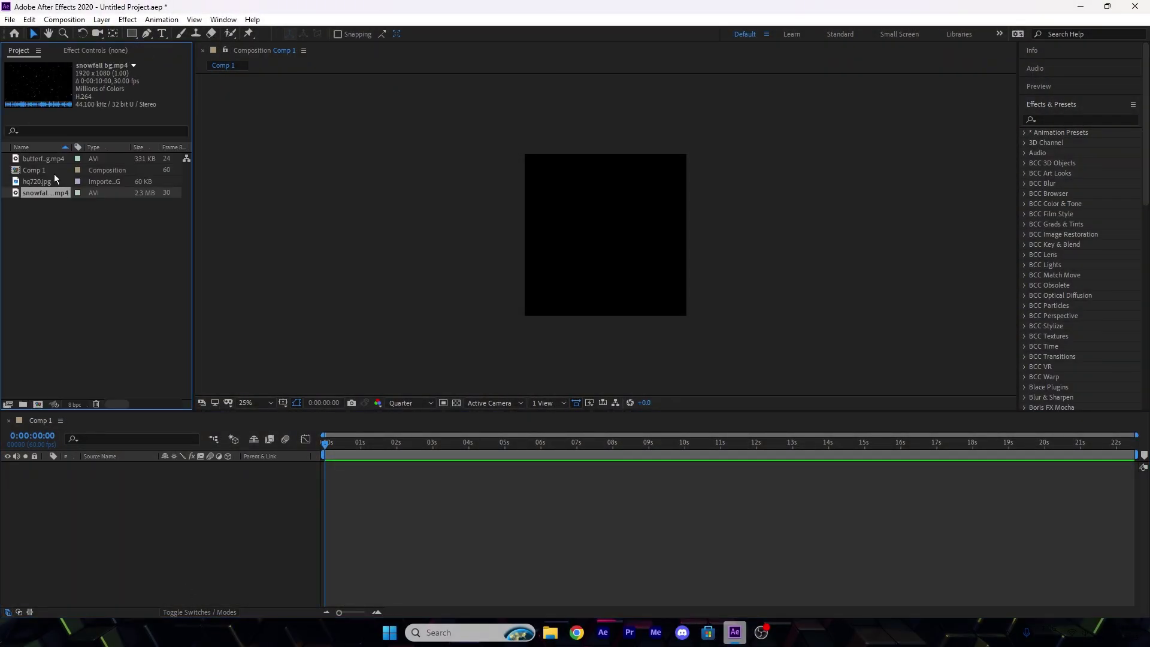
Add hq720.jpg, butterfly bg.mp4 and snowfall bg.mp4 to the composition as layers stacked in that order
drag(54, 178, 95, 470)
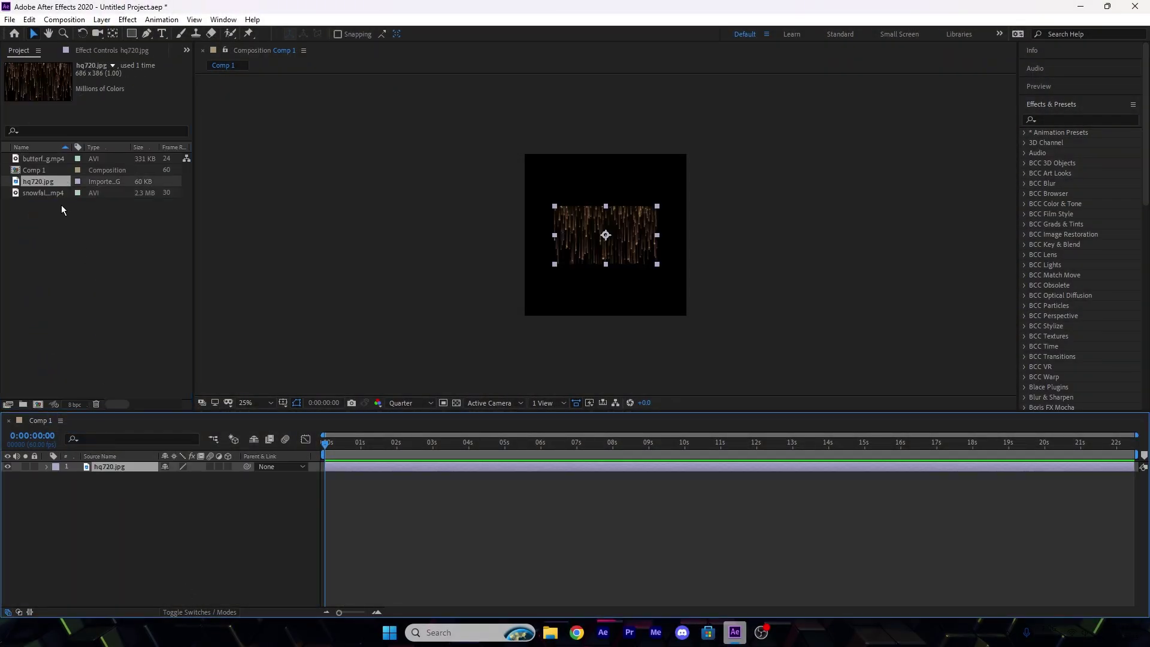
drag(43, 158, 124, 516)
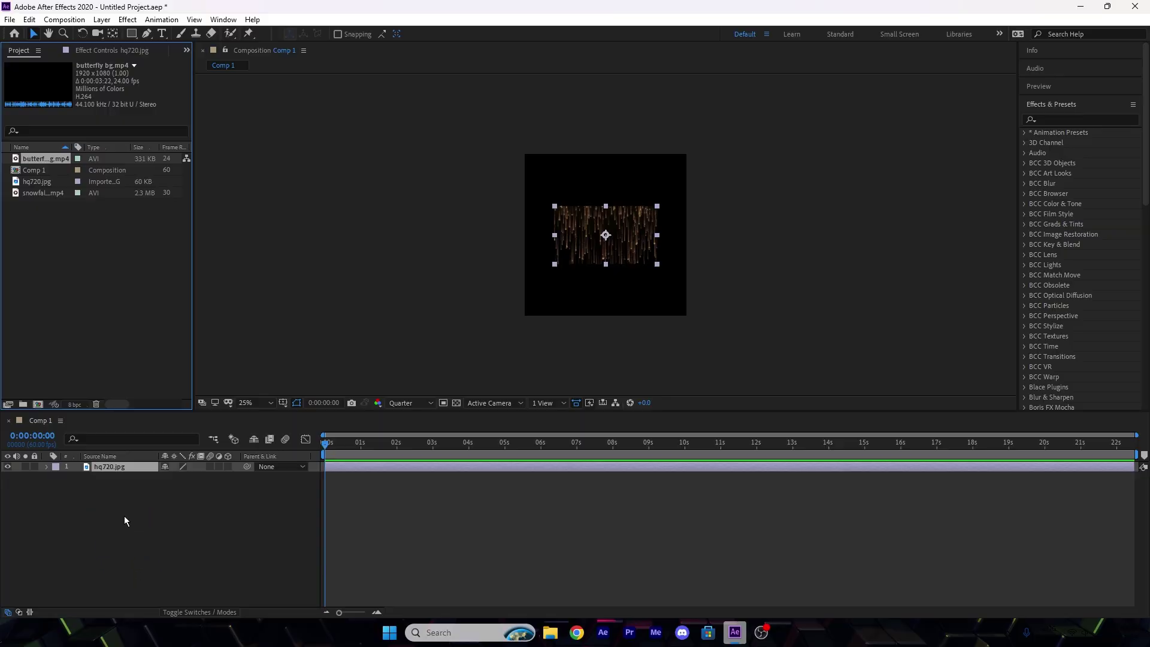
click(49, 193)
drag(49, 195, 68, 486)
Scale the hq720.jpg layer to 292% so it fills the composition frame
click(111, 468)
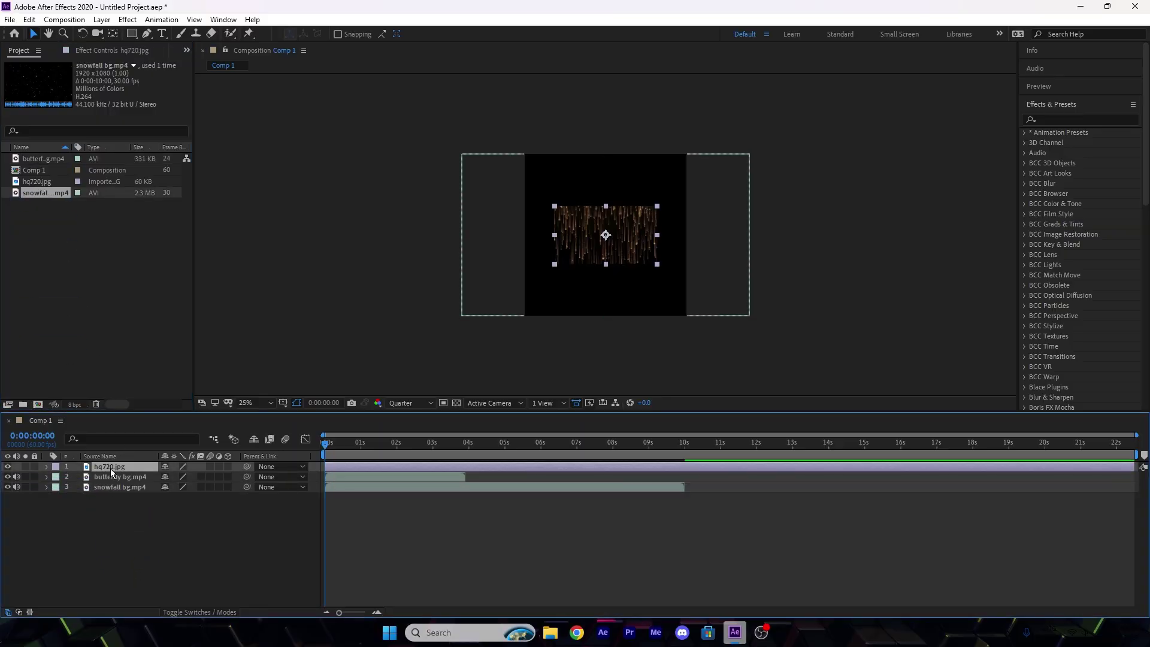
key(s)
drag(180, 477, 310, 522)
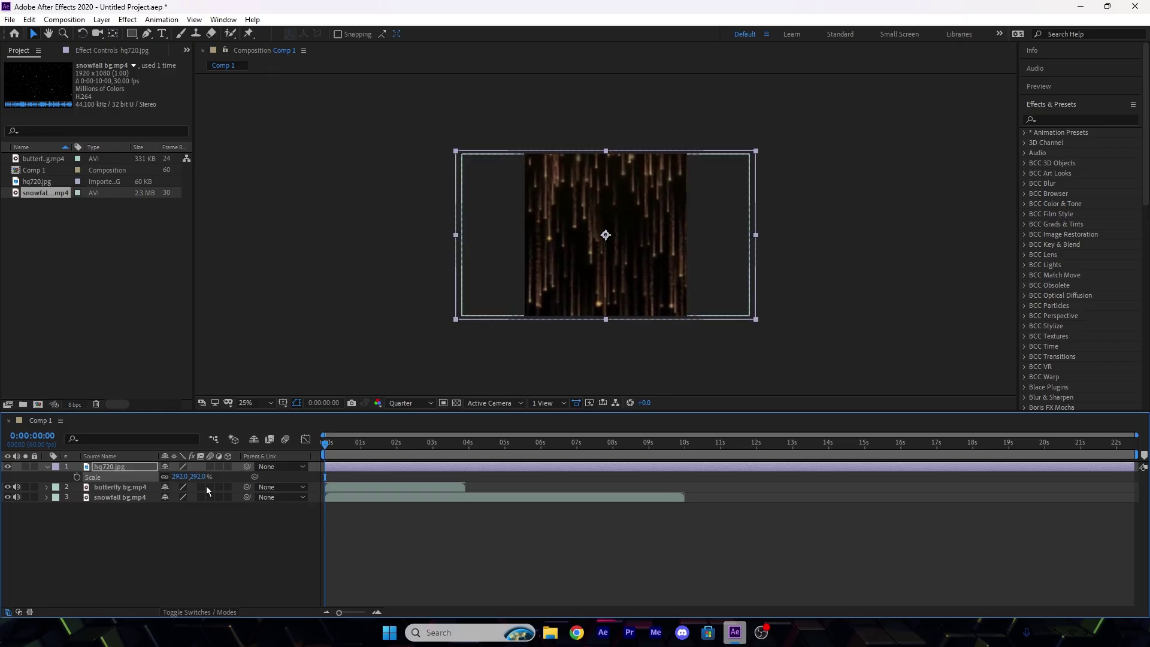
key(s)
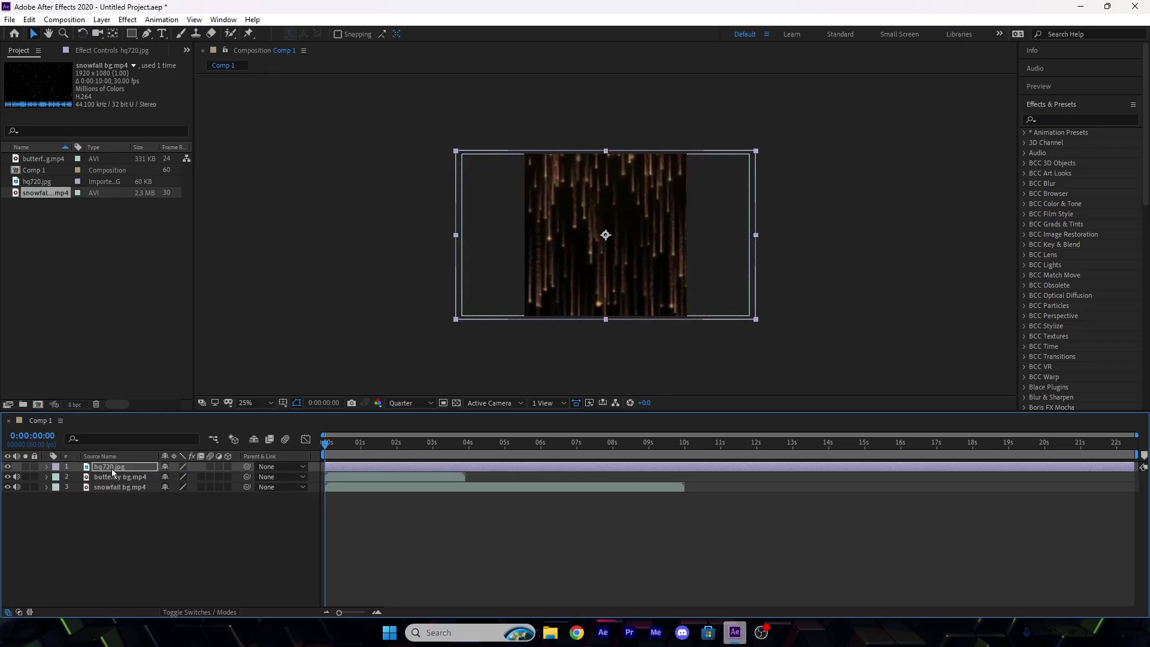
Set the blending mode of the hq720.jpg and butterfly bg.mp4 layers to Screen
right_click(112, 471)
mouse_move(180, 263)
click(323, 273)
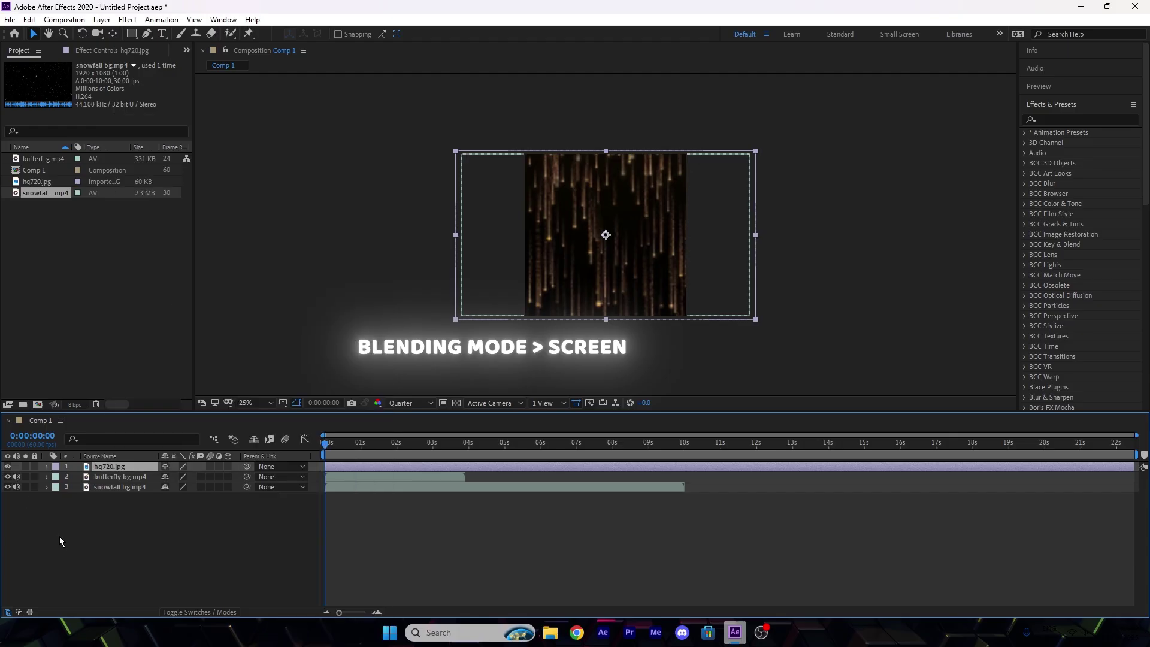
right_click(103, 477)
mouse_move(159, 279)
click(358, 267)
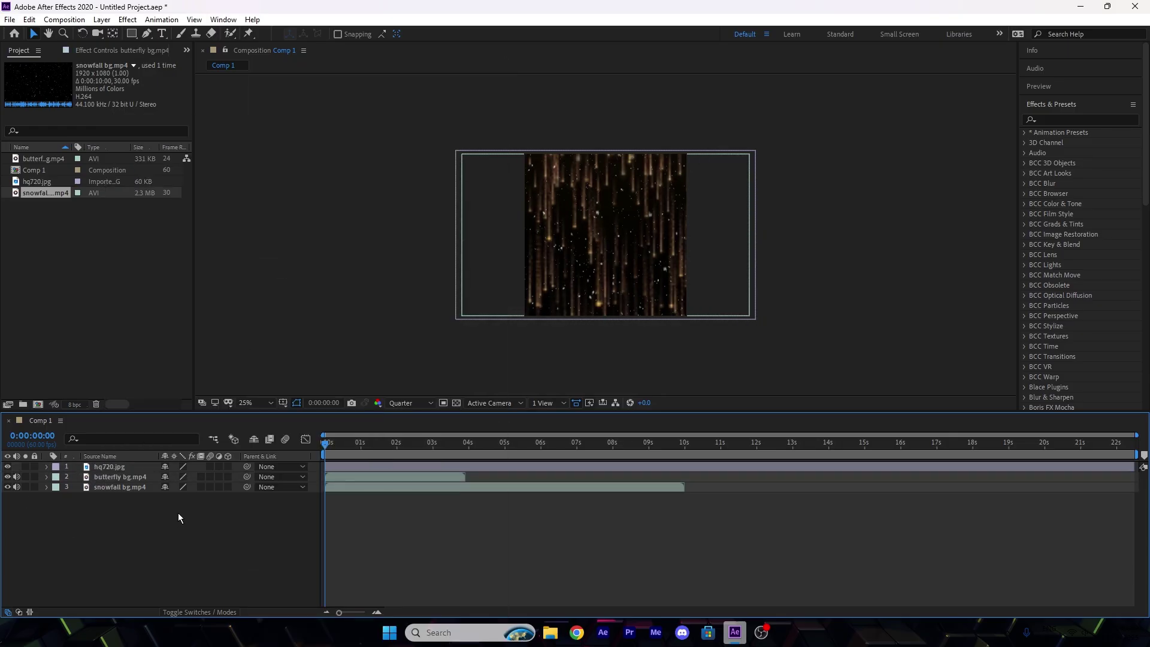
Shift the butterfly clip earlier so the butterflies show from the start, then split it at 0:00 and delete the leftover part
drag(361, 476, 317, 475)
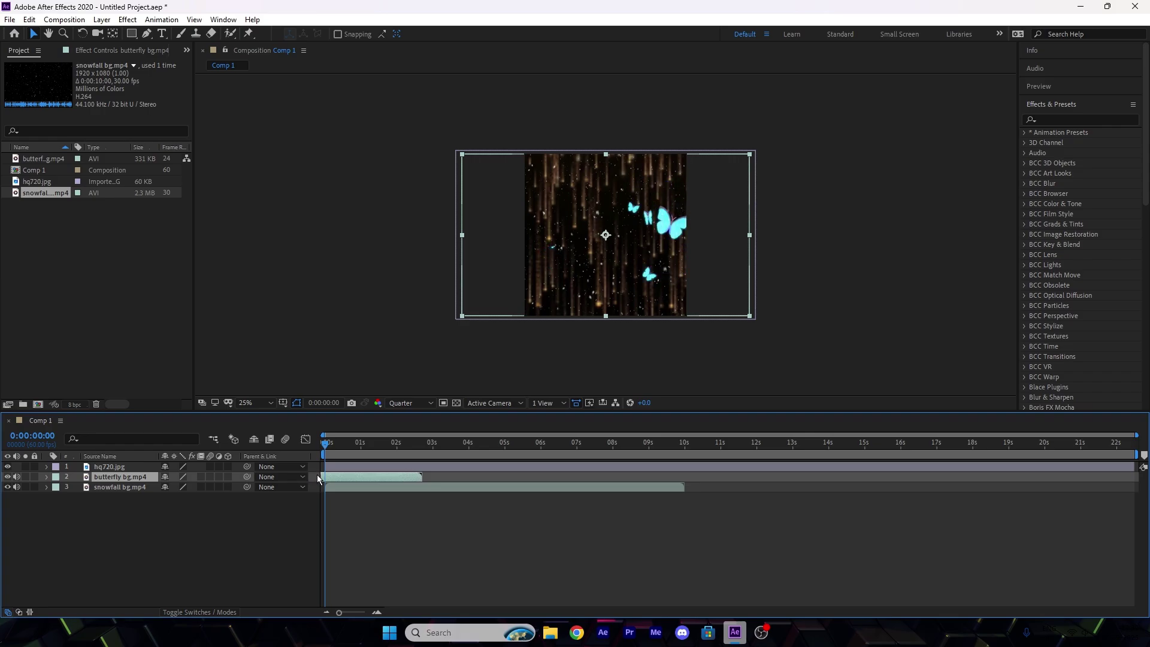
click(191, 584)
click(371, 479)
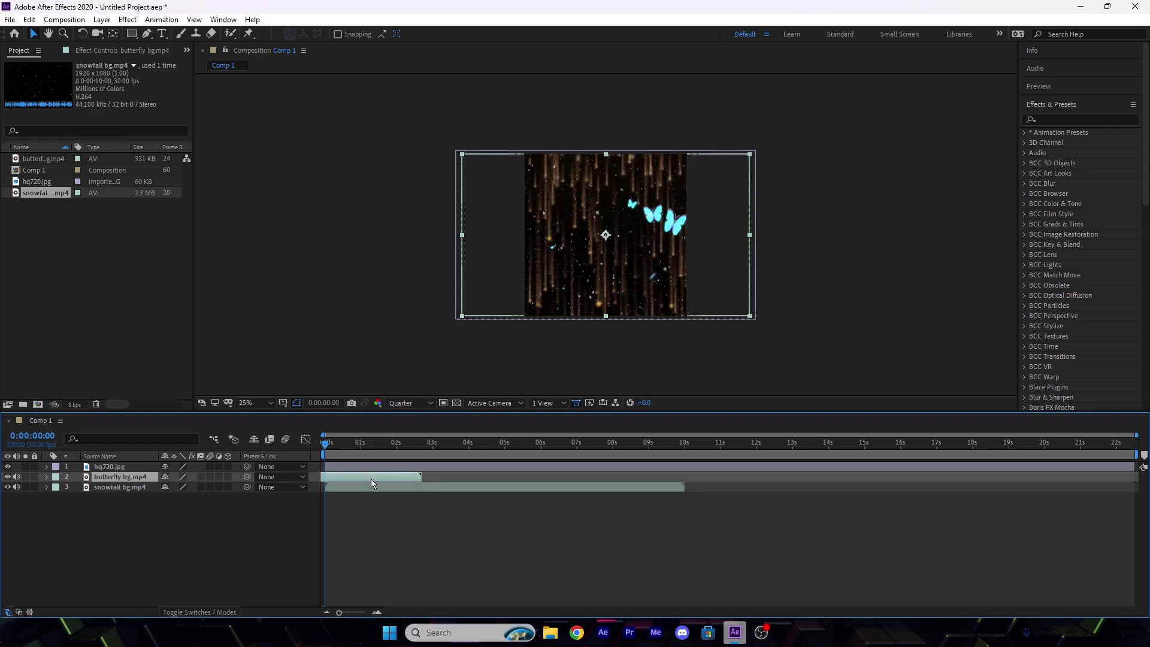
key(ctrl+shift+d)
click(332, 484)
key(Delete)
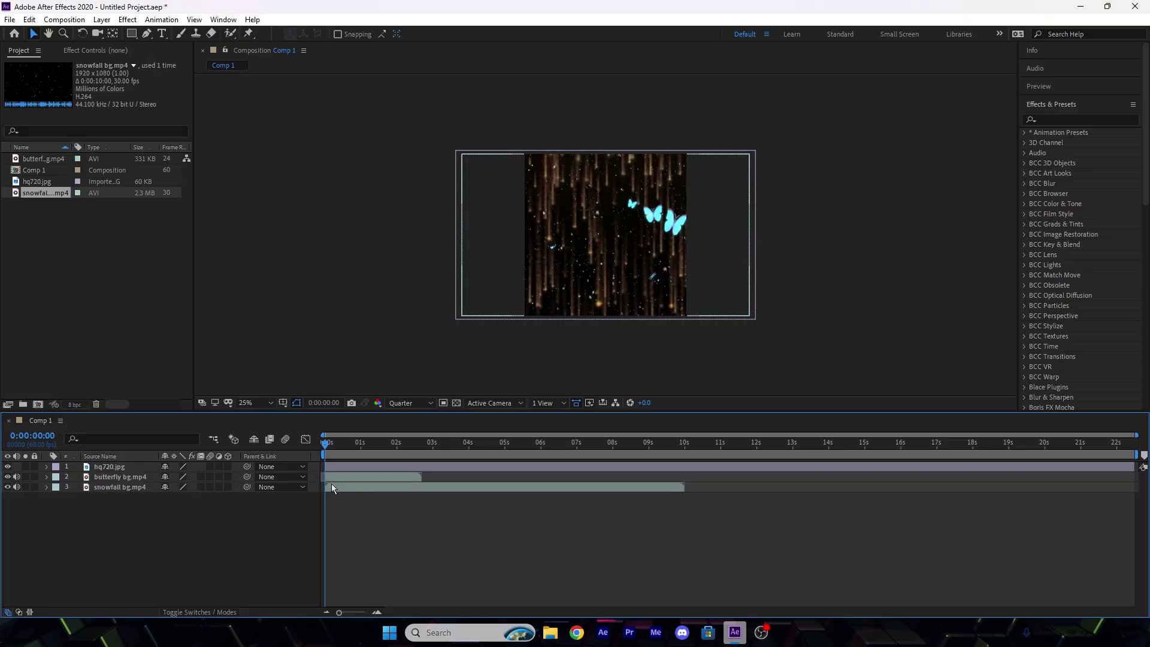
Duplicate the butterfly bg.mp4 layer and rotate the copy to 165°
click(331, 479)
key(ctrl+d)
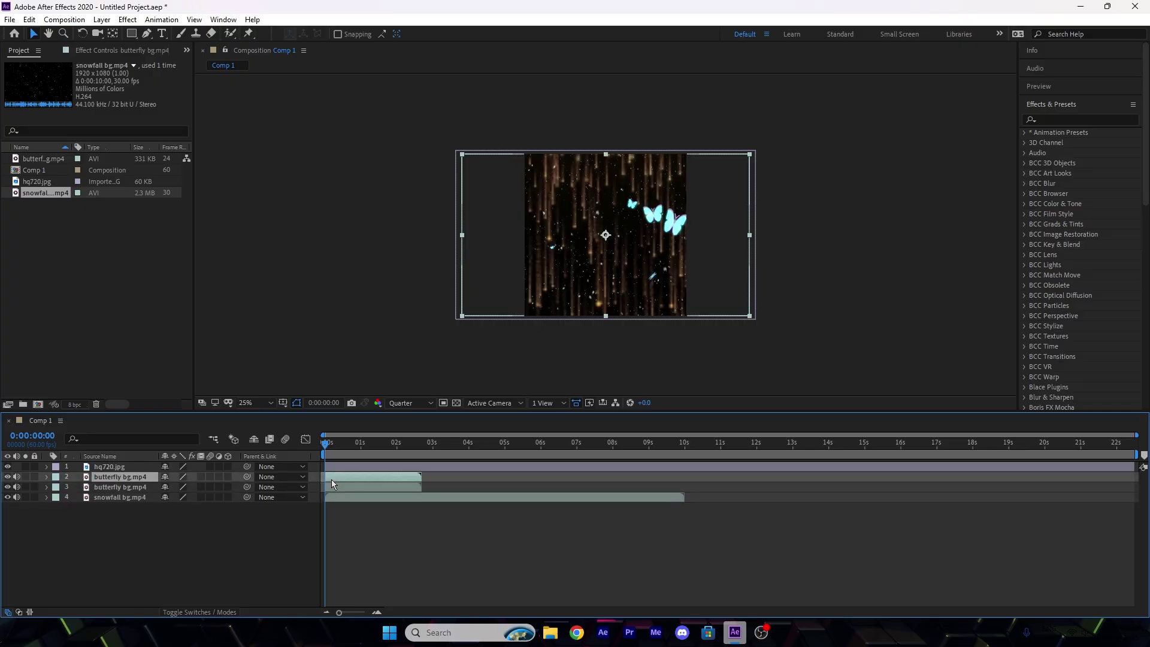
key(r)
drag(184, 493, 269, 479)
click(207, 554)
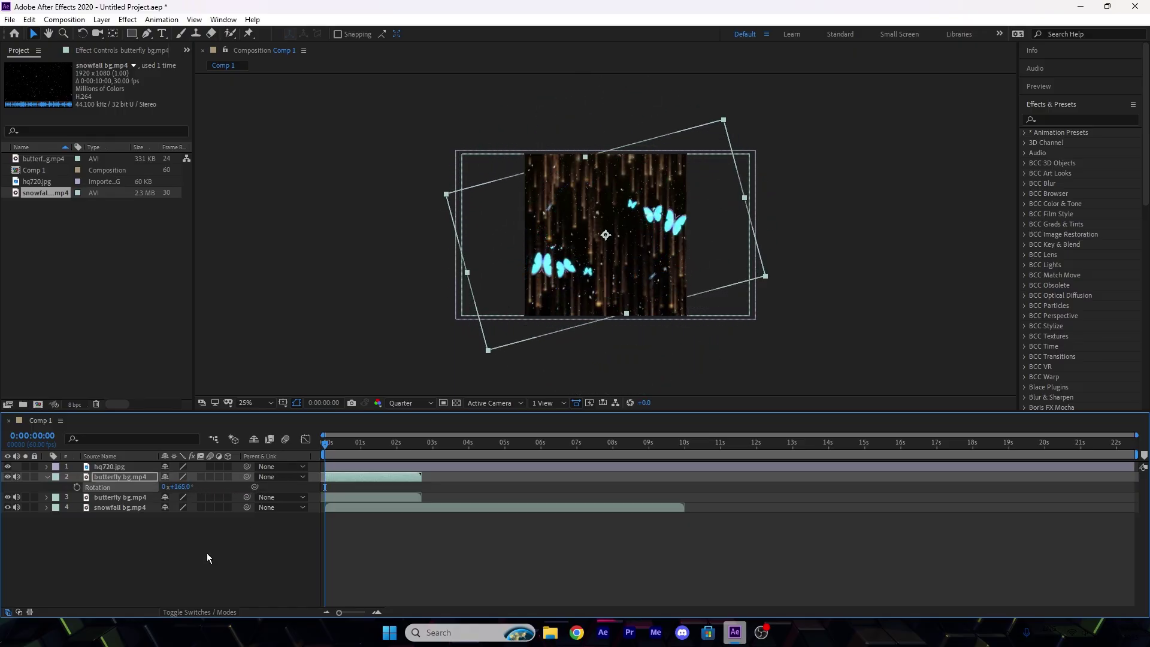
Pre-compose all four layers together as Pre-comp 1
key(u)
key(ctrl+a)
key(ctrl+shift+c)
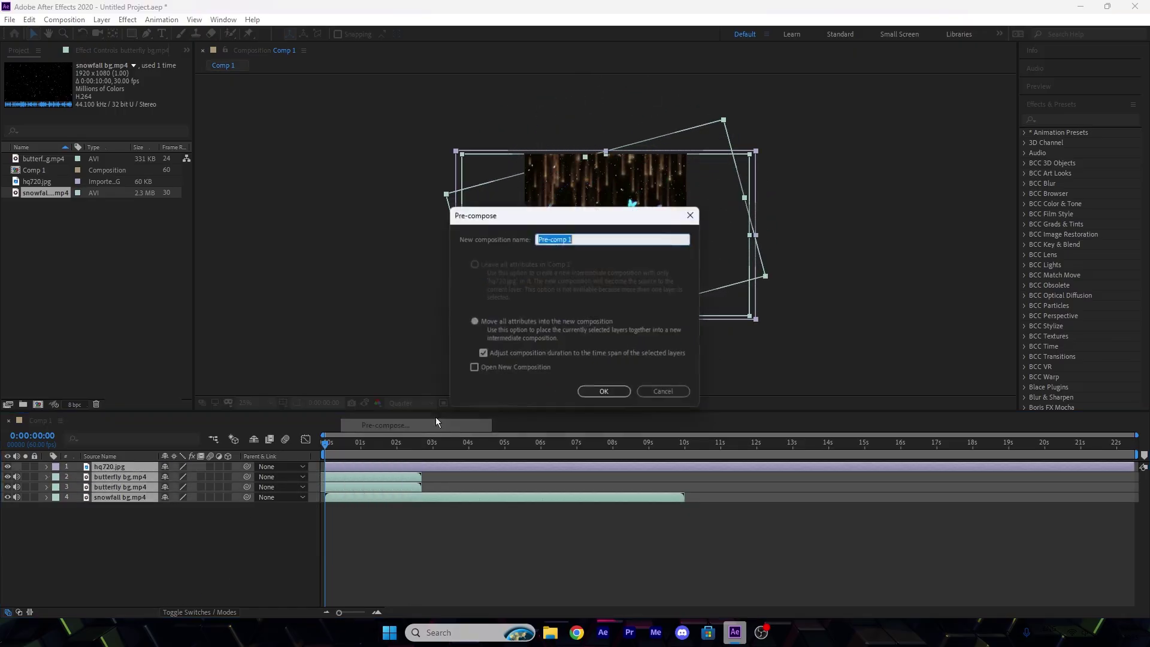
key(Return)
Apply the Tint effect to Pre-comp 1 and set Map White To to red
click(1035, 120)
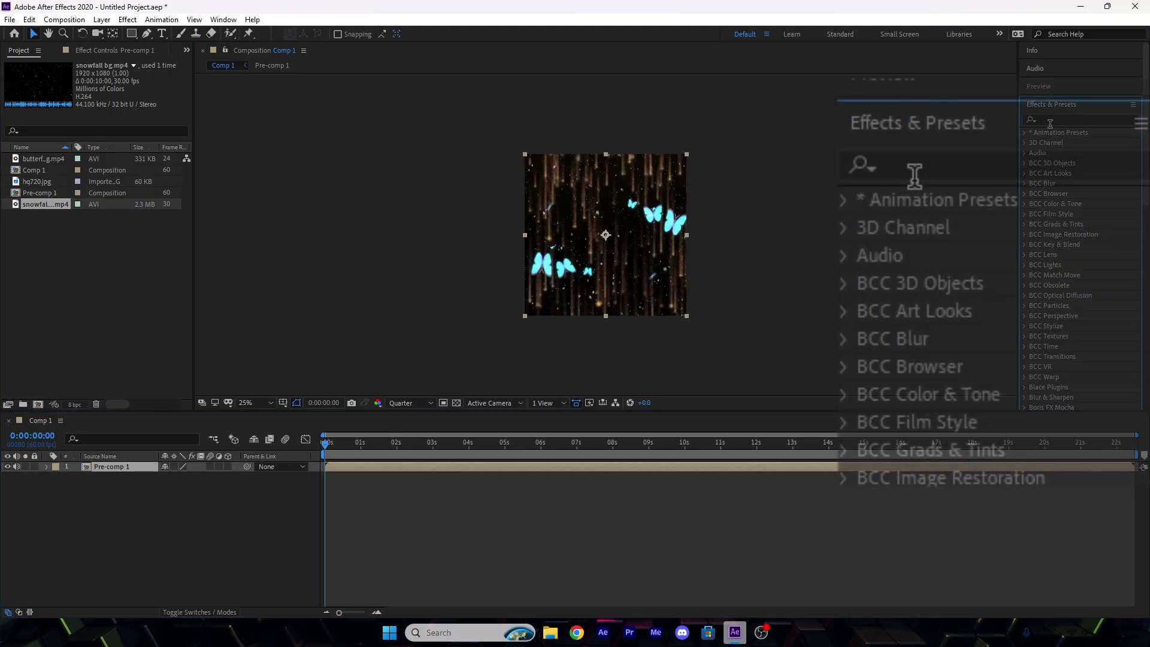
text(tint)
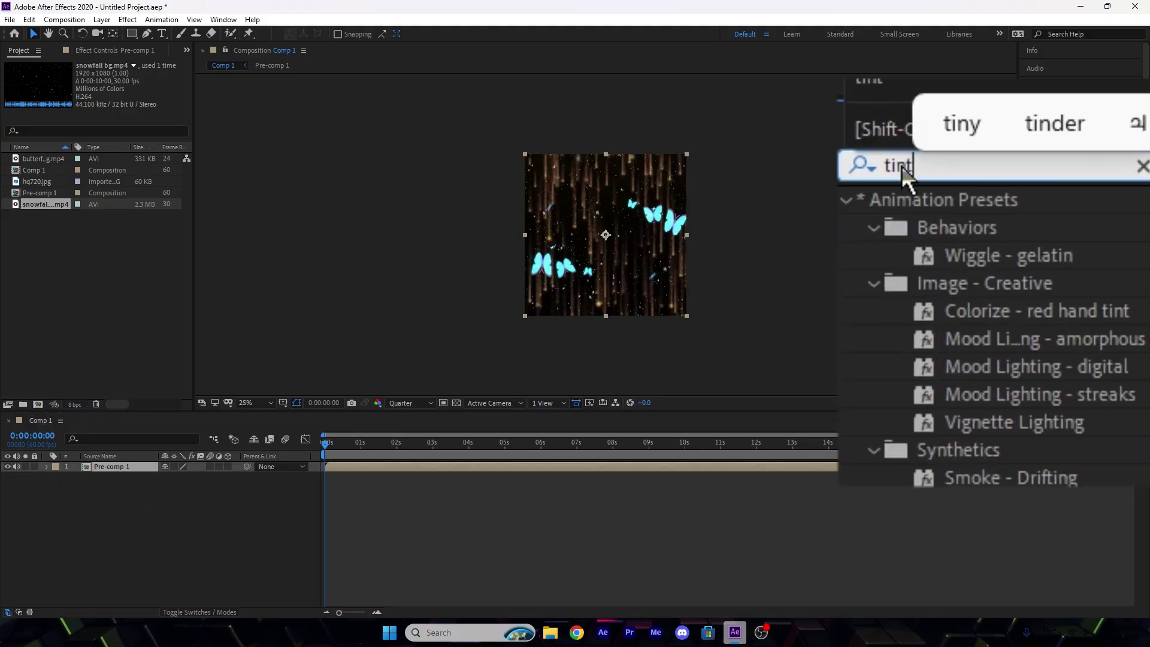
drag(1066, 204, 411, 466)
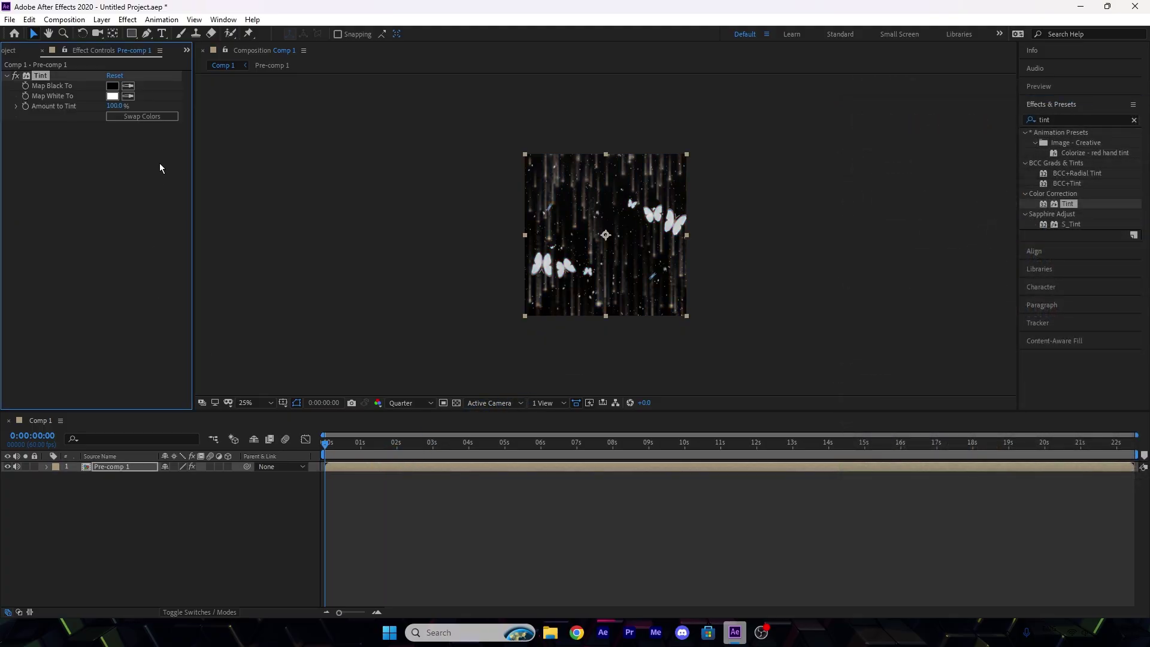
click(116, 96)
drag(518, 336, 661, 237)
click(689, 242)
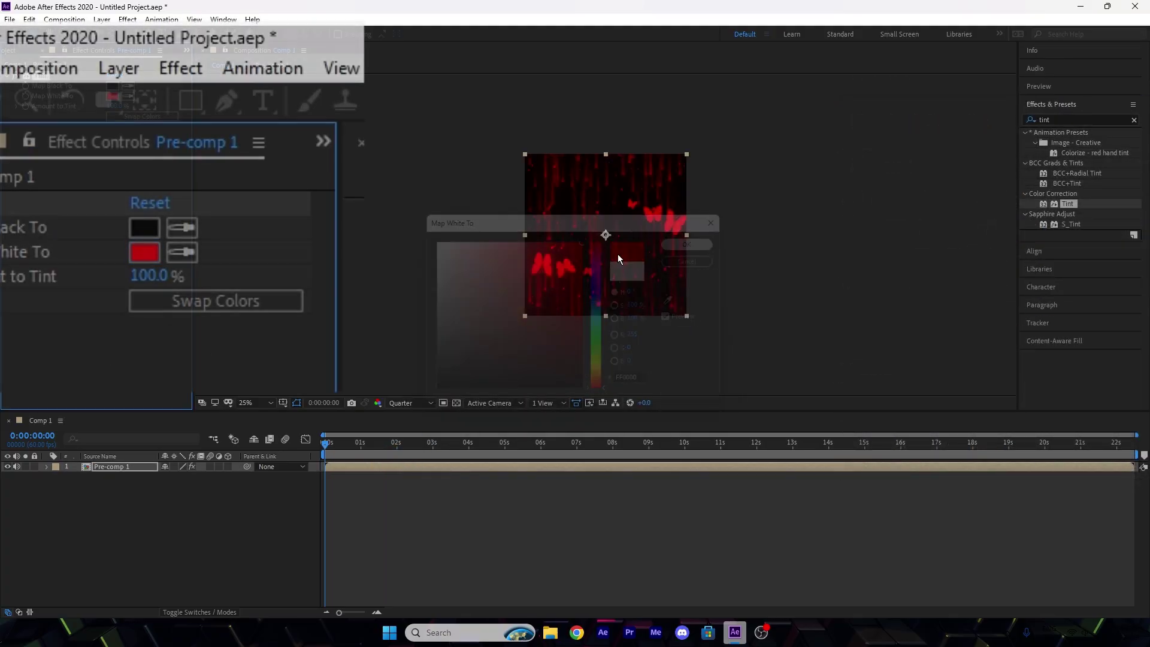
Find the Deep Glow effect and apply it to Pre-comp 1
text(glow)
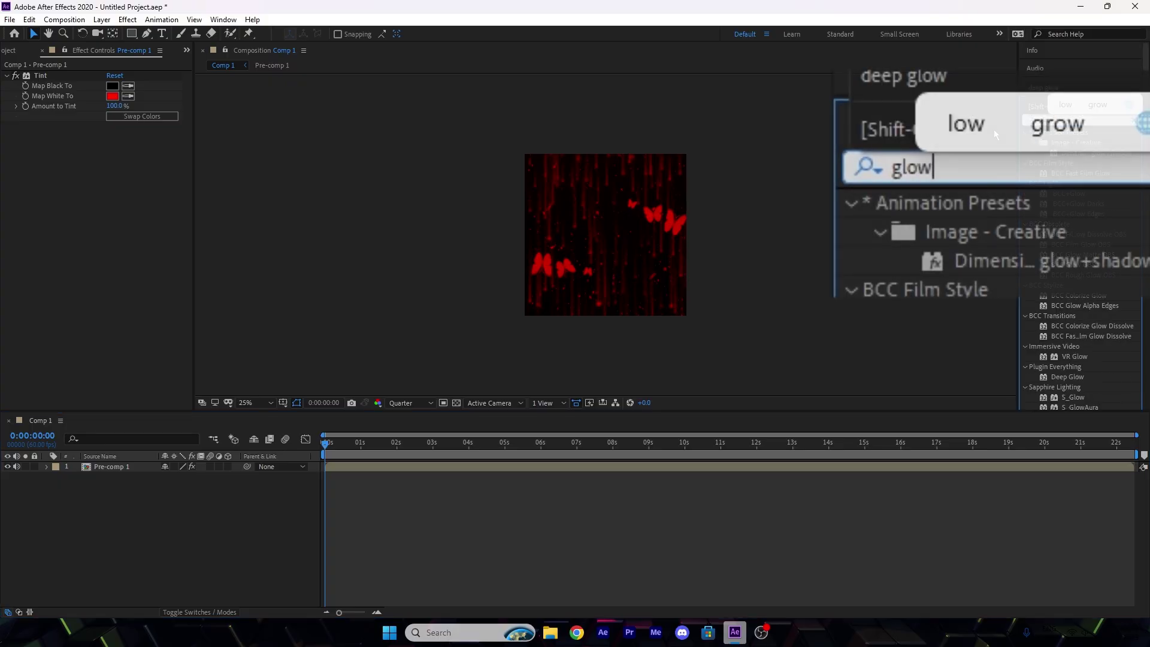
key(BackSpace)
key(BackSpace)
key(BackSpace)
key(BackSpace)
text(deep glow)
drag(1067, 143, 421, 467)
Set the Deep Glow radius to 200 and its exposure to 0.2
click(116, 147)
text(200)
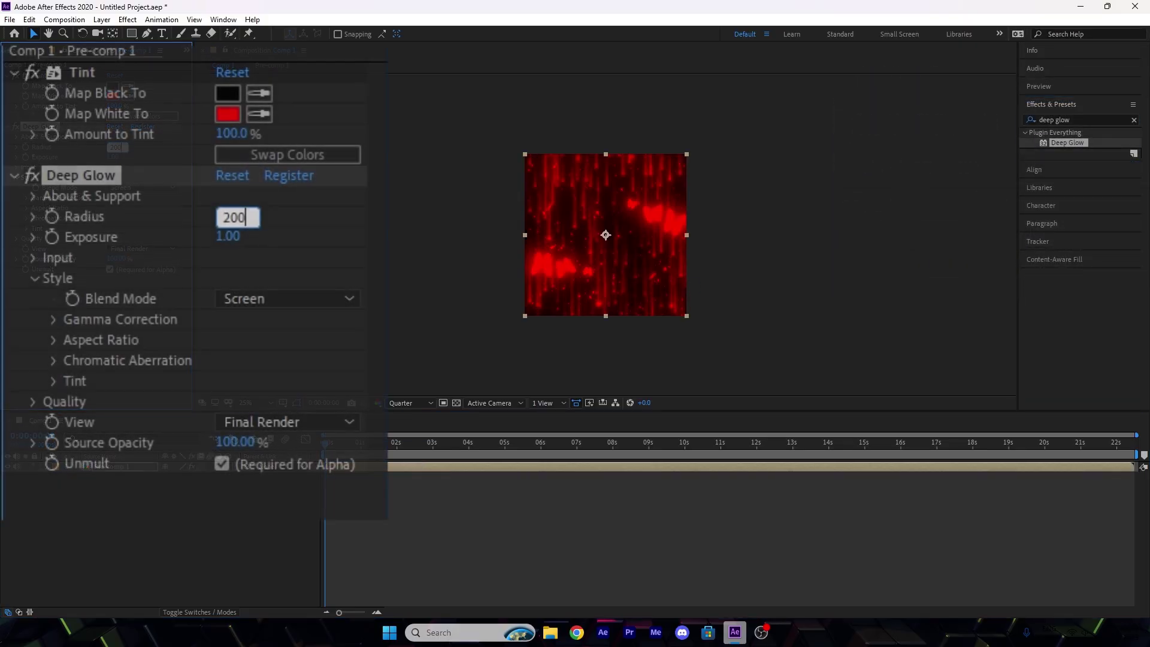
key(Tab)
text(0.2)
key(Return)
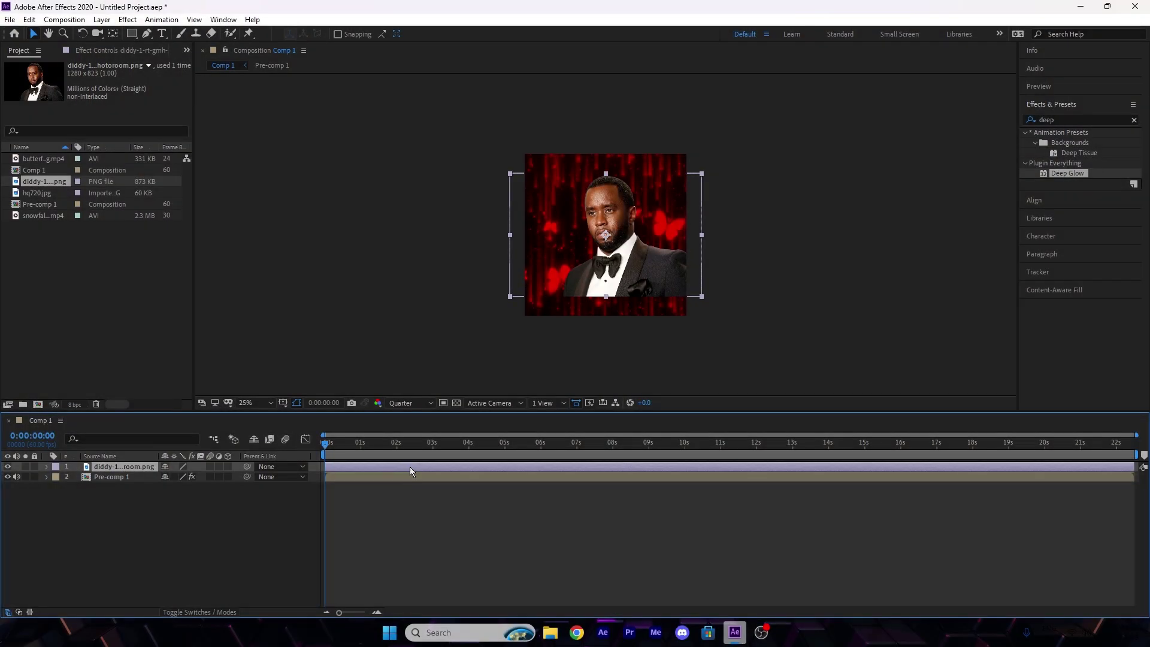
Enlarge the portrait PNG layer and move it to position 457, 674
mouse_move(183, 476)
mouse_down()
mouse_move(194, 476)
mouse_move(176, 479)
mouse_up()
click(175, 509)
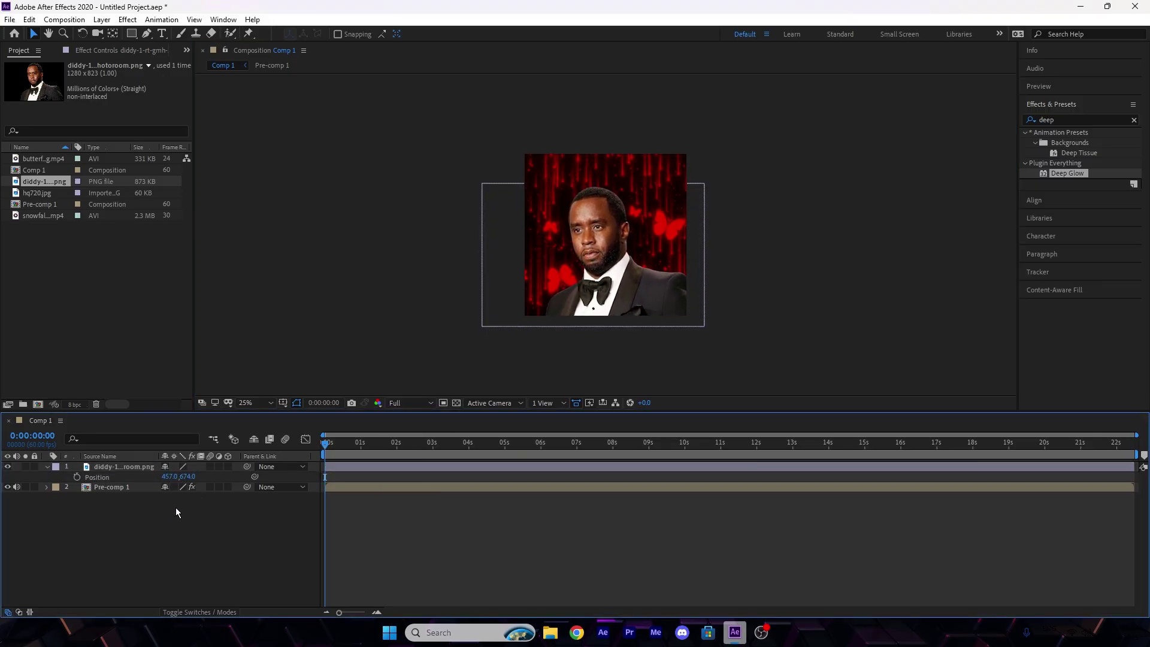
key(p)
Duplicate the portrait layer and hide the Pre-comp 1 background layer
click(151, 467)
key(ctrl+d)
click(113, 520)
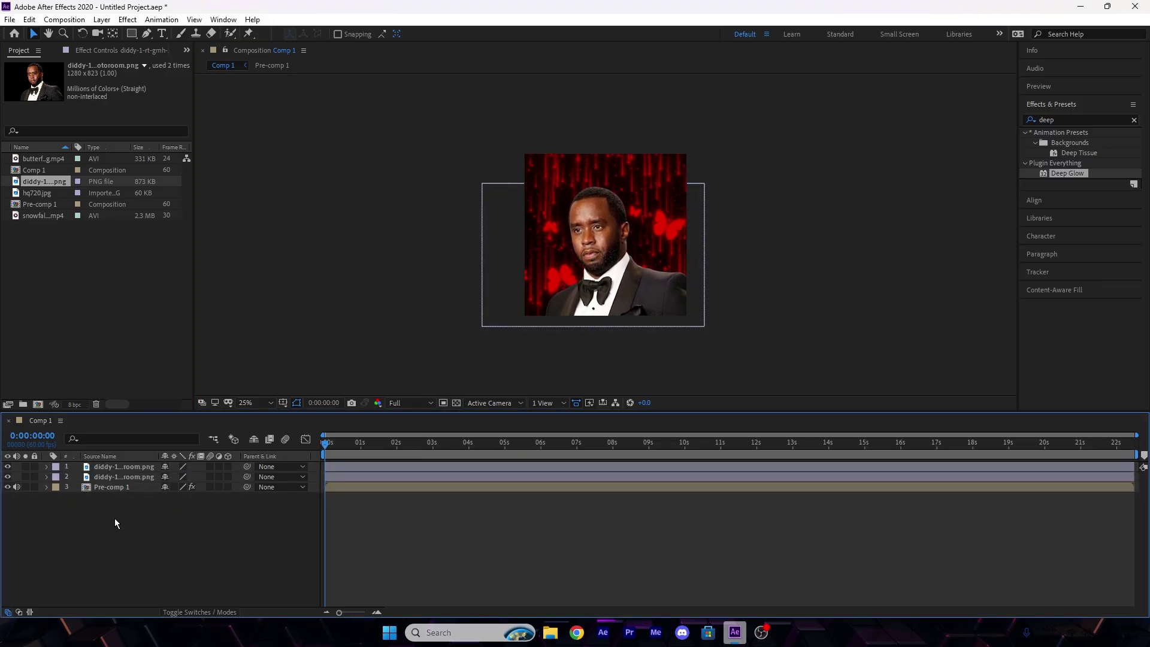
click(7, 487)
Select the top portrait layer and search the effects for "cc light sweep"
click(100, 470)
click(1069, 118)
double_click(1069, 118)
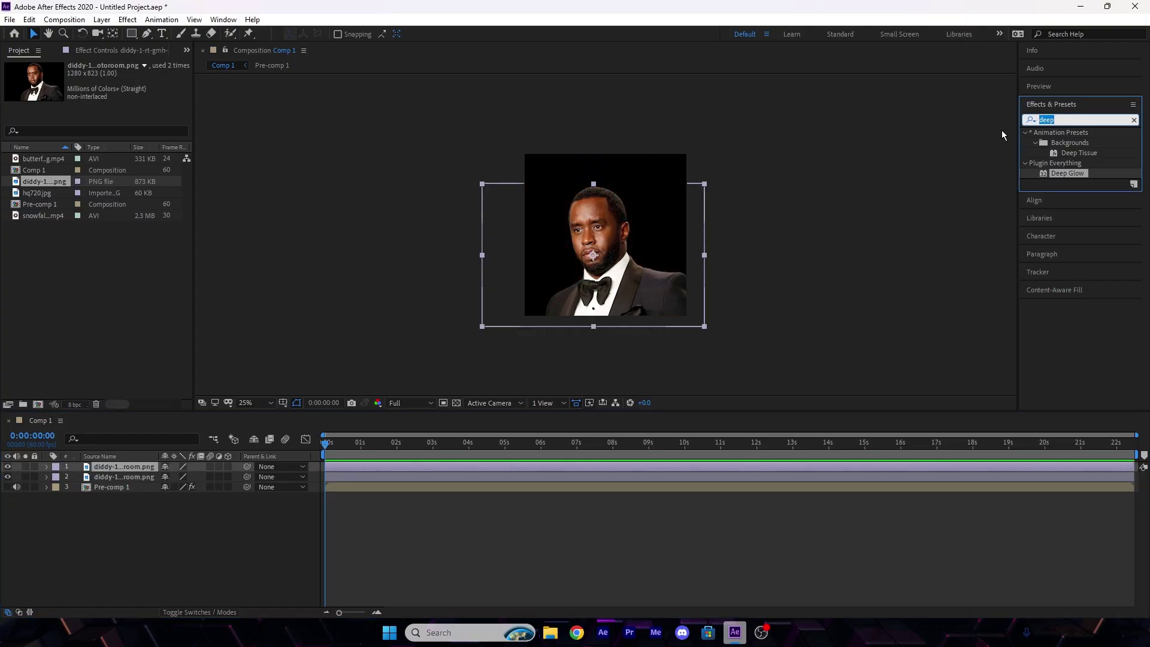
text(cc light )
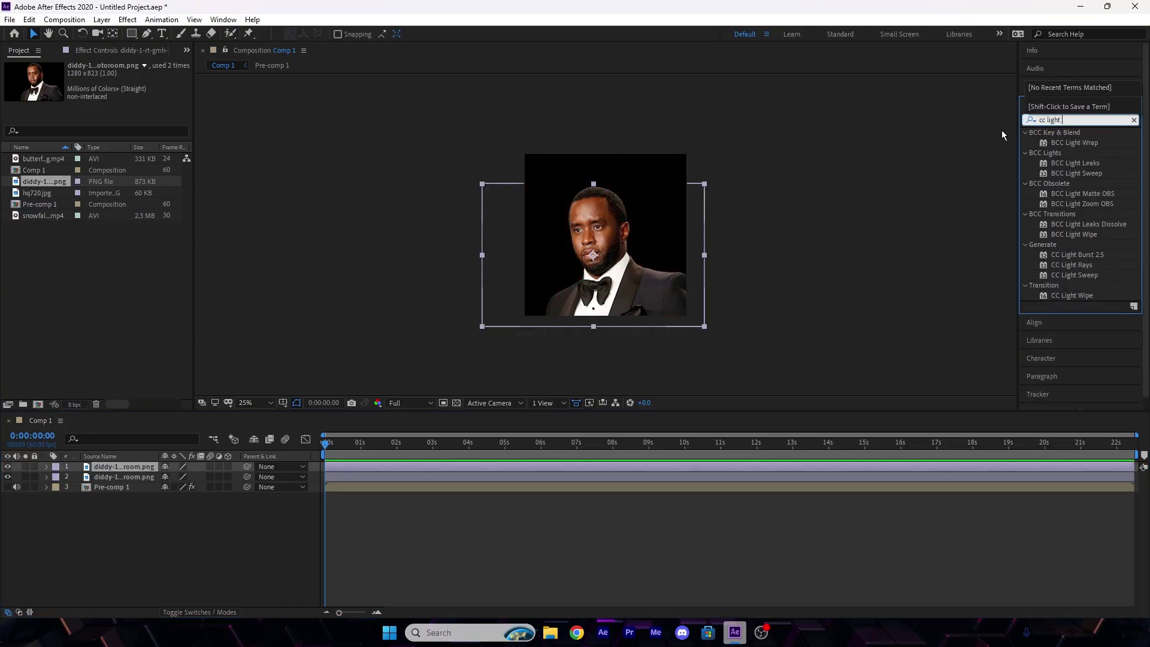
text(sweep)
Try BCC Light Sweep on the top portrait layer with its light center on the face at 628.8, 278.7
drag(1076, 143, 414, 466)
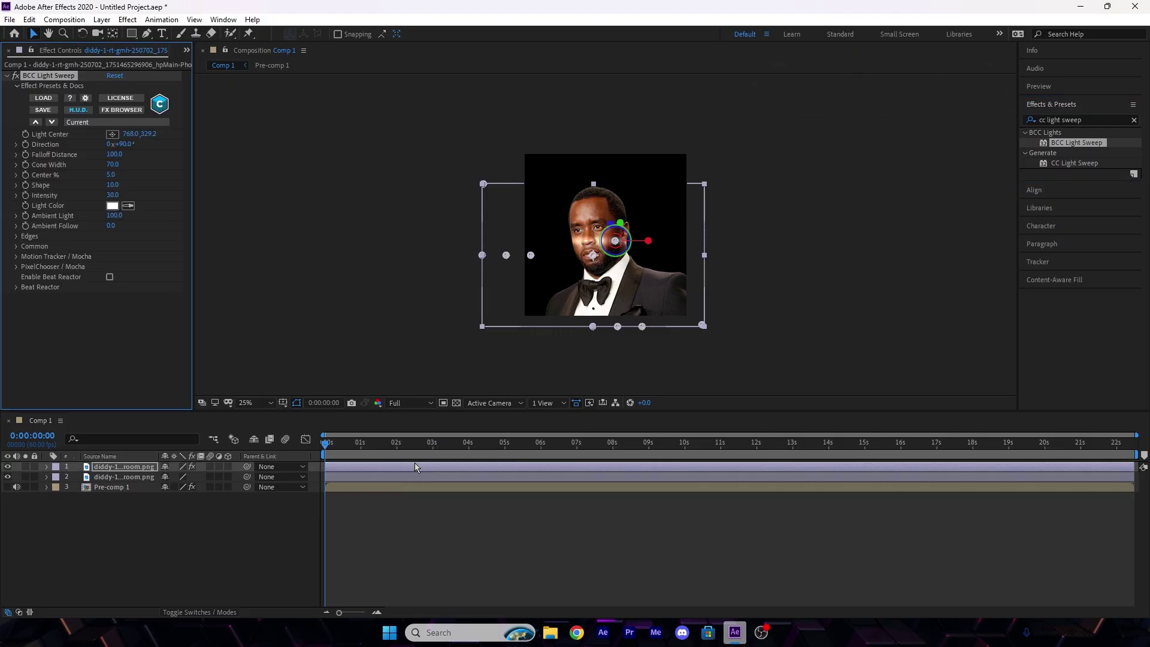
click(111, 134)
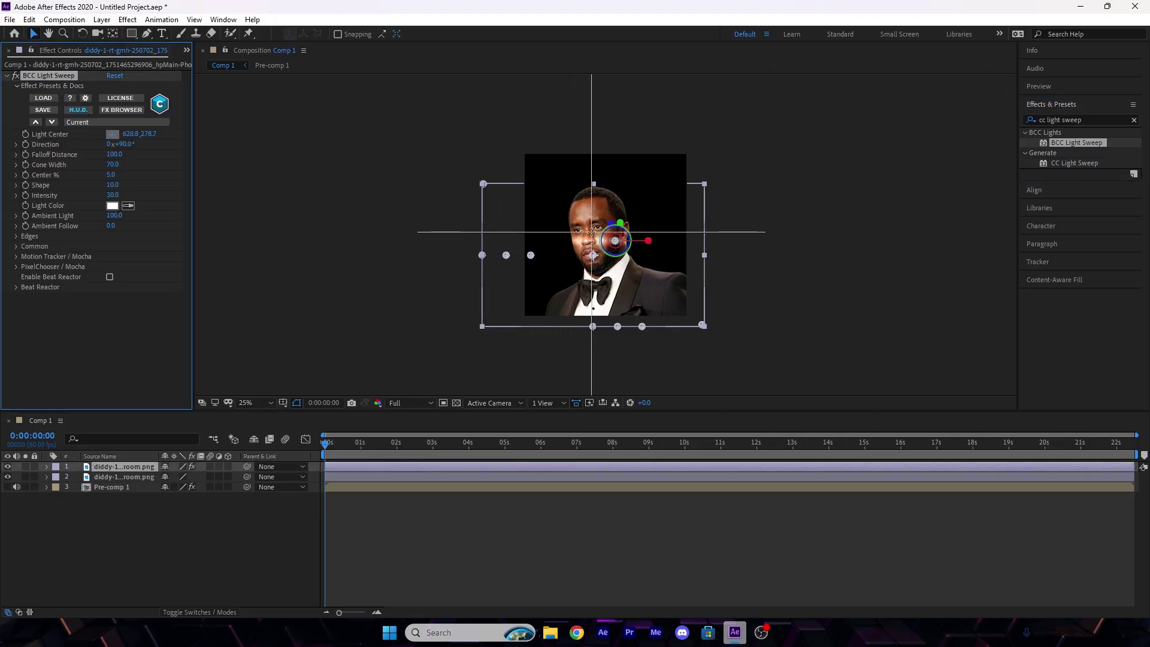
click(592, 232)
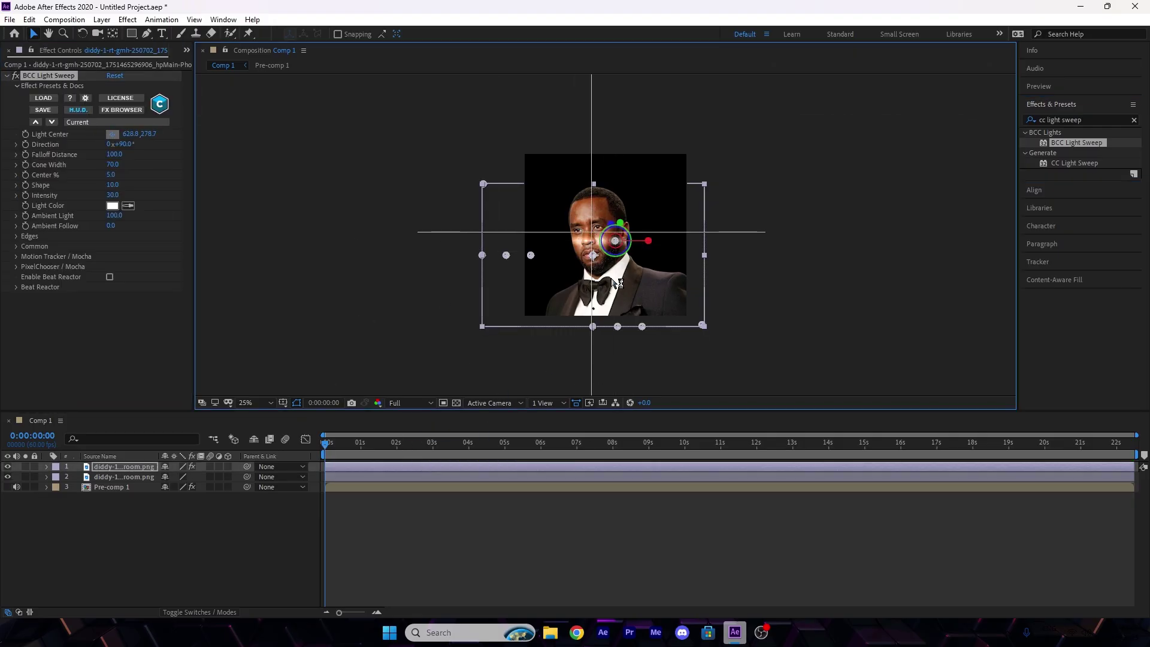
Set the composition preview resolution to Quarter
click(394, 402)
click(406, 470)
click(97, 128)
click(105, 323)
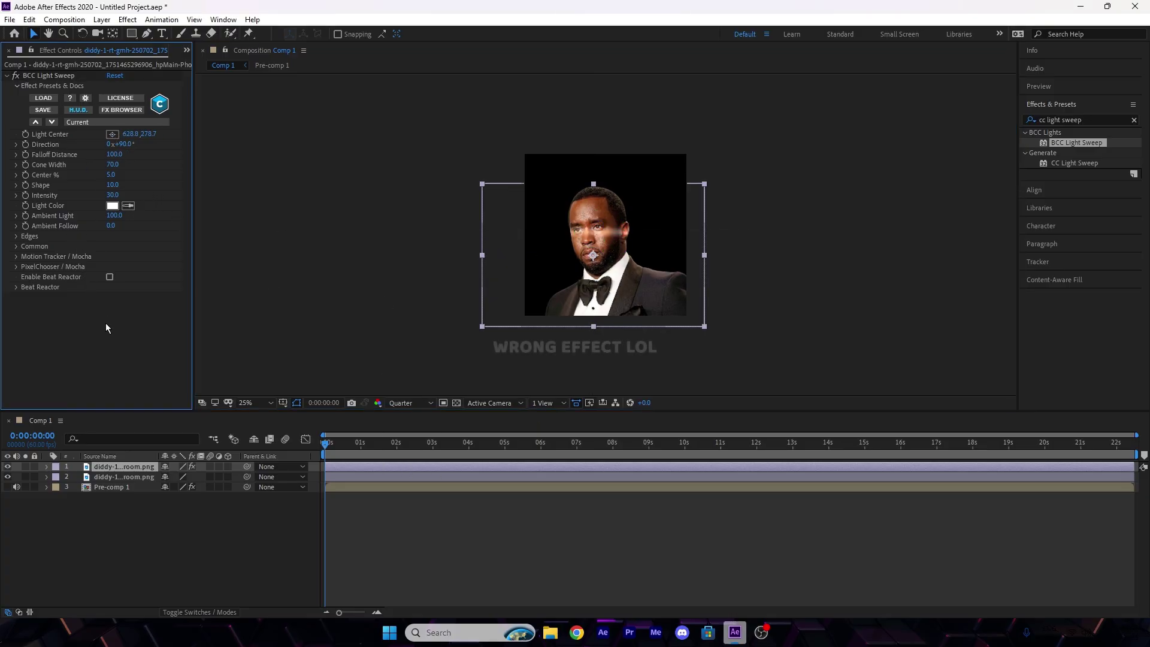
Remove the BCC Light Sweep effect from the top portrait layer and keep that layer selected
click(50, 74)
key(Delete)
click(355, 527)
click(342, 468)
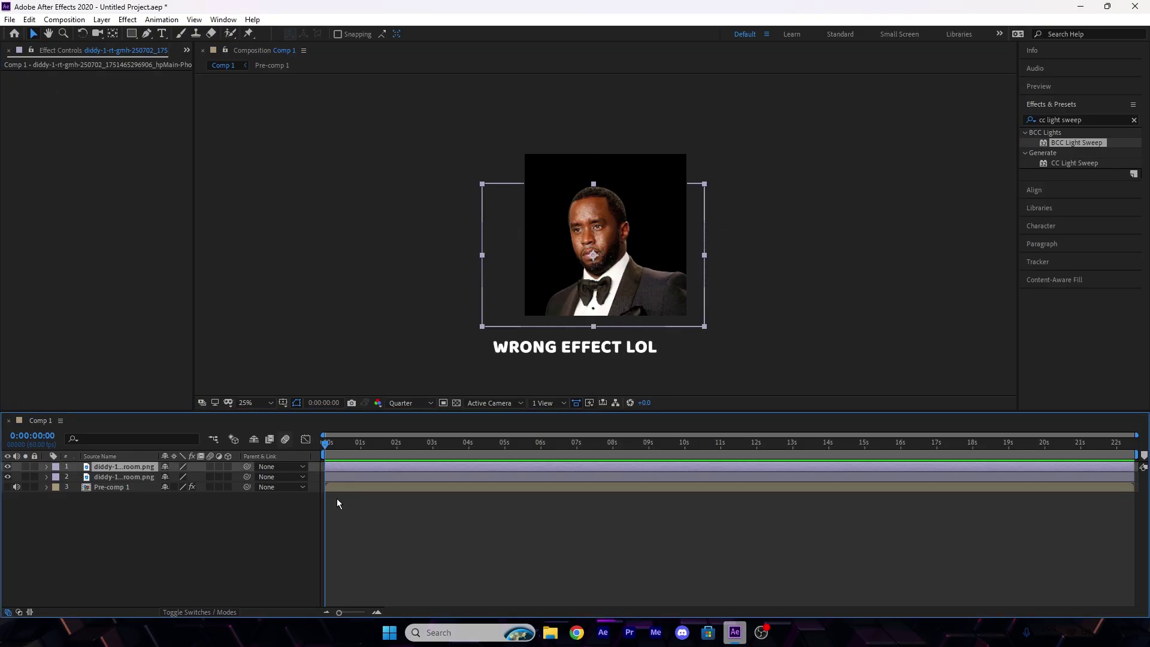
Apply CC Light Sweep to the top portrait layer and place its center on the face at 690.9, 289.1
drag(1081, 162, 389, 468)
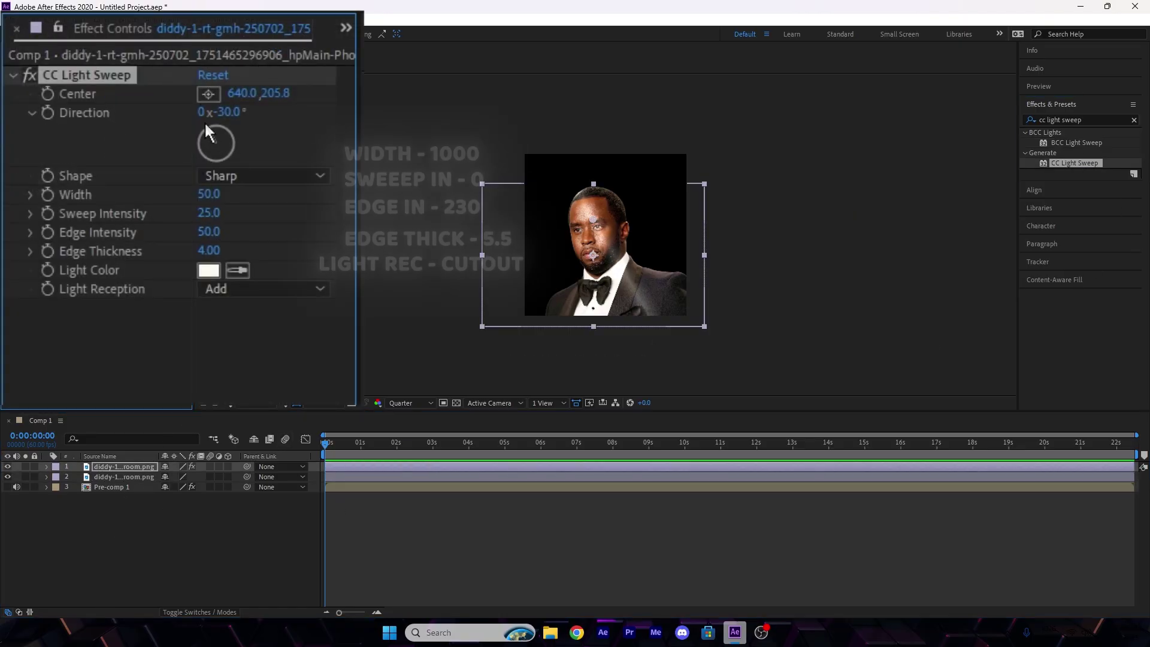
click(112, 85)
click(602, 234)
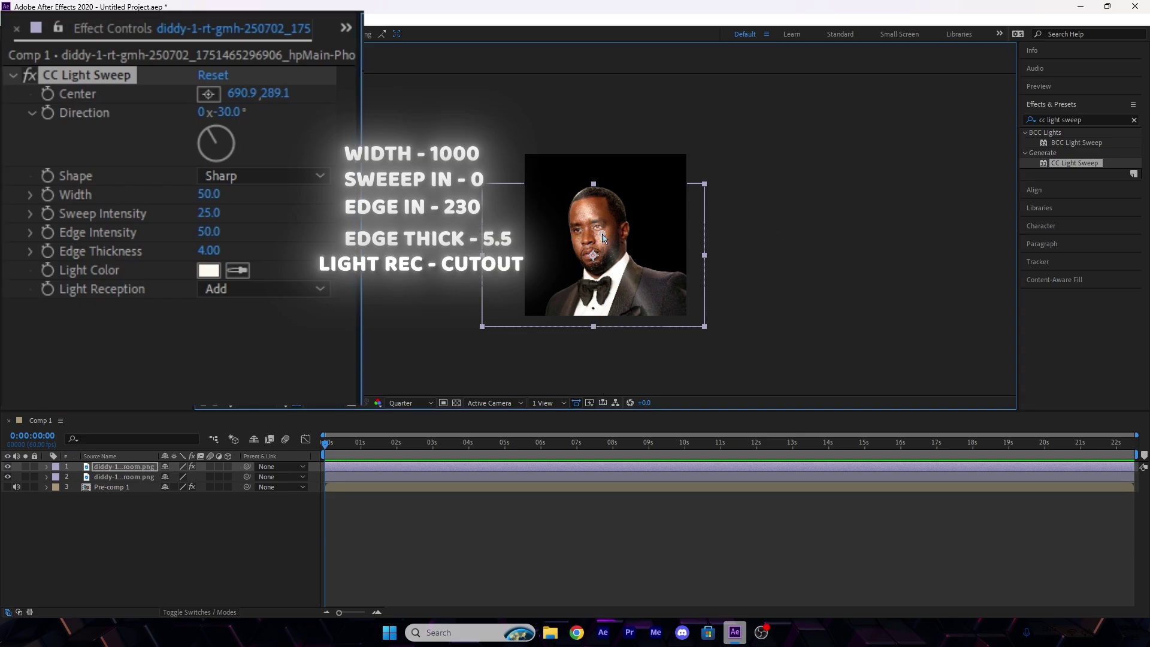
Set CC Light Sweep's width to 1000, sweep intensity to 0, edge intensity to 230, edge thickness to 5.5 and light reception to Cutout
click(210, 194)
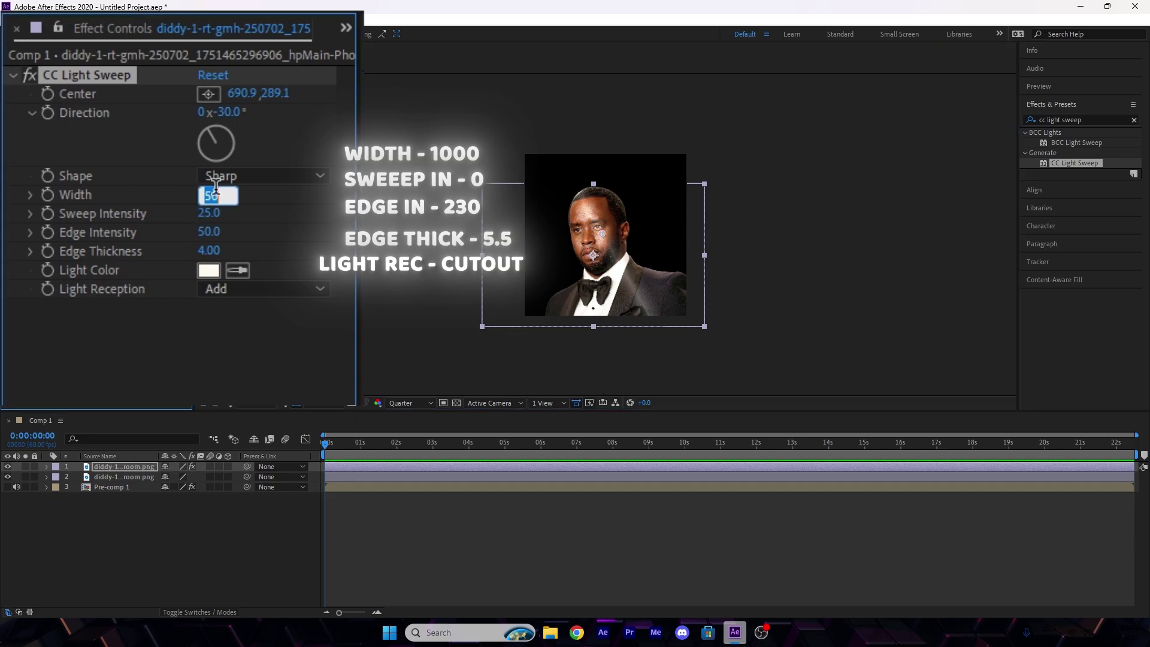
key(Return)
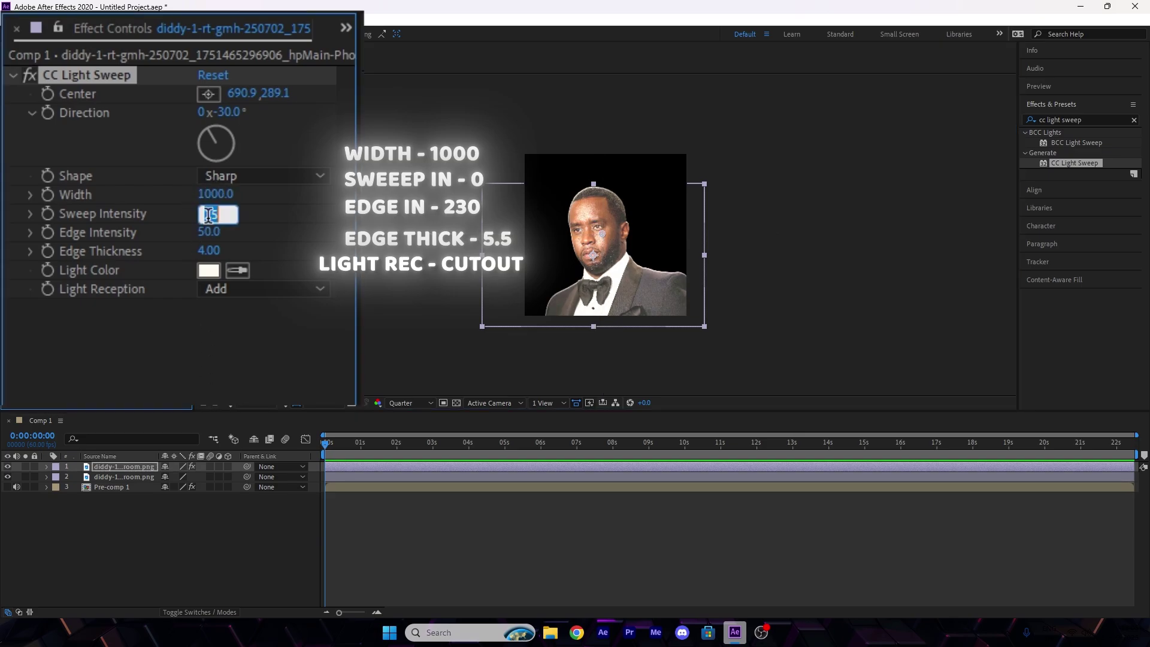
text(0)
key(Return)
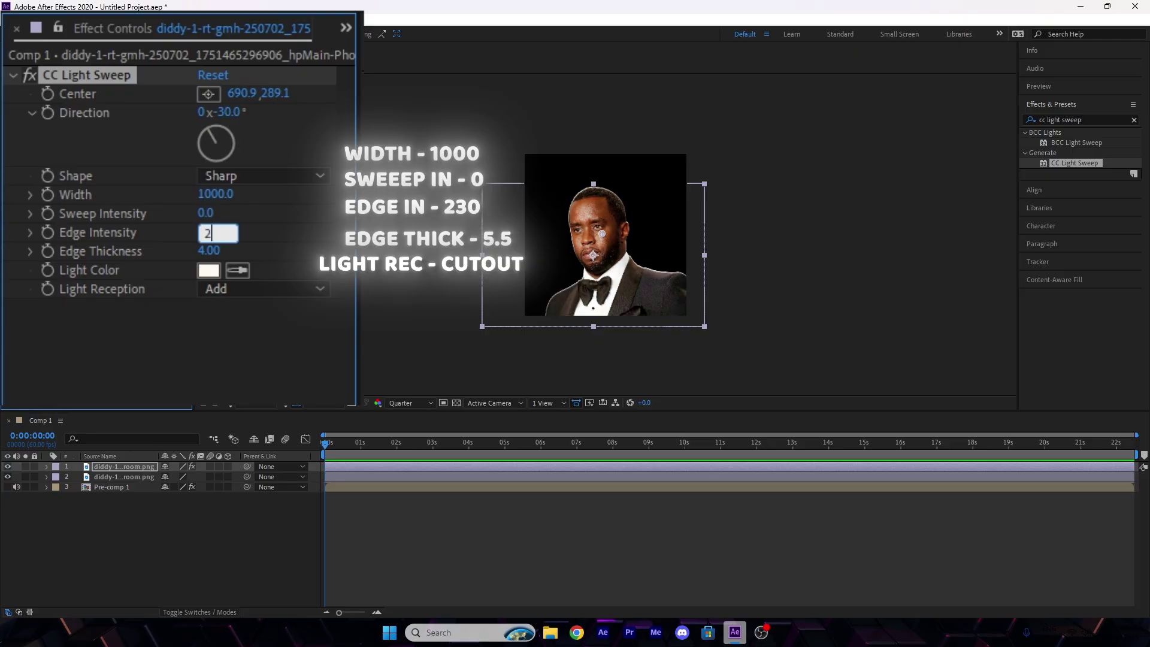
text(230)
key(Return)
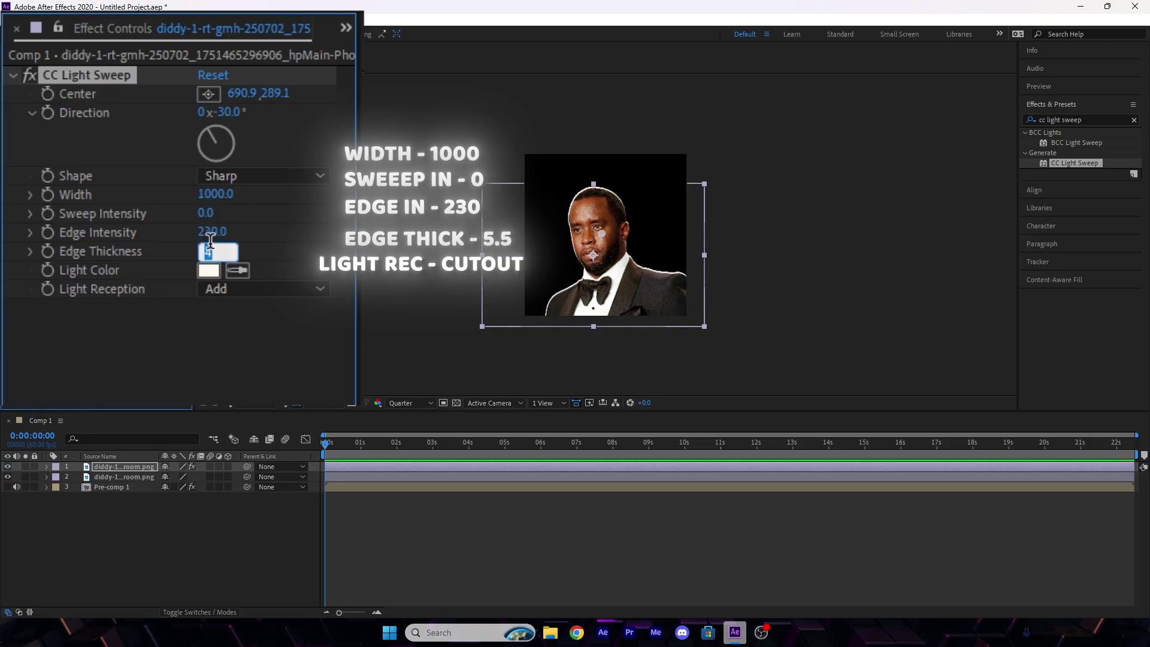
key(Return)
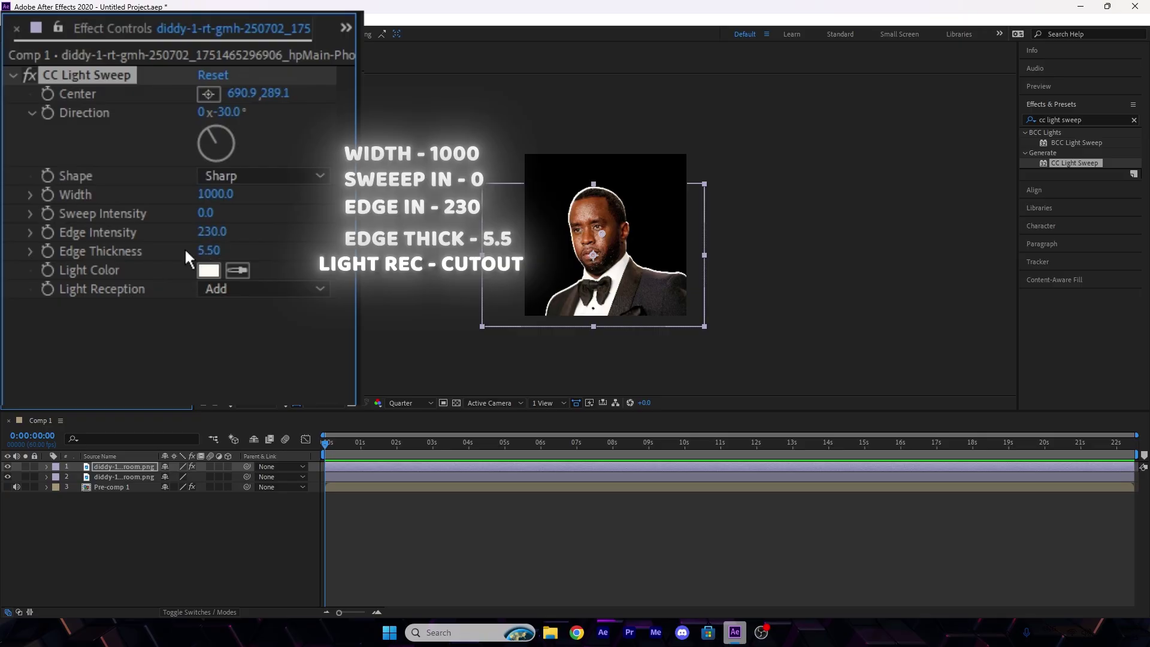
click(263, 289)
click(259, 362)
click(240, 545)
Set the CC Light Sweep light color to blue 0078FF and copy its hex code
click(208, 270)
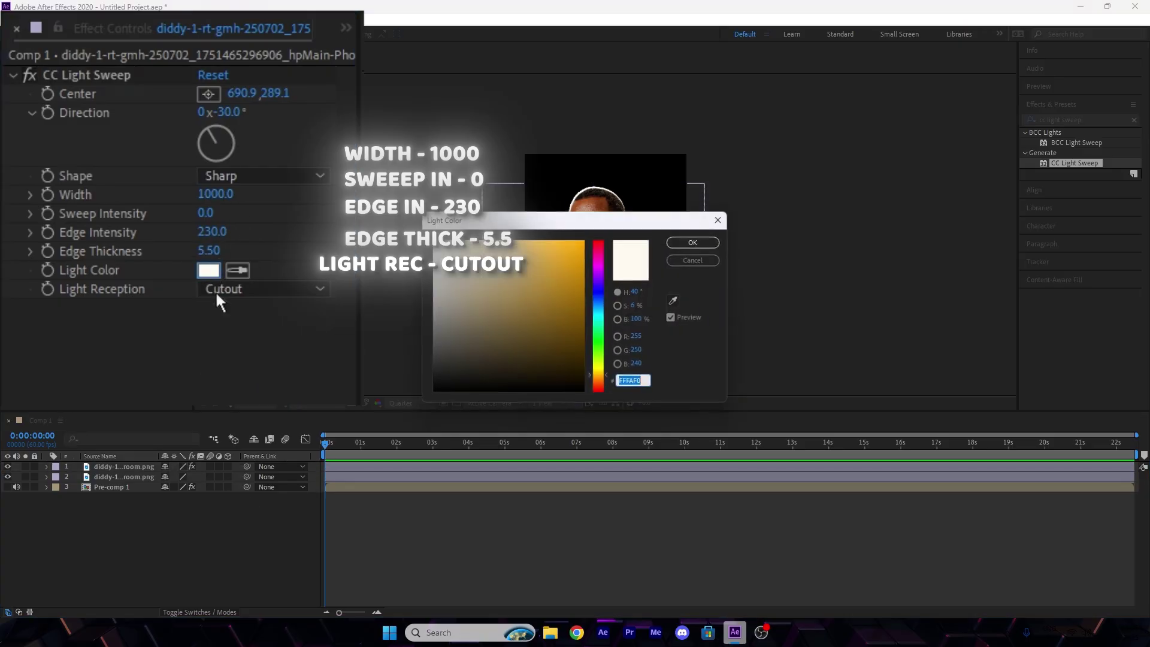
drag(599, 371, 585, 240)
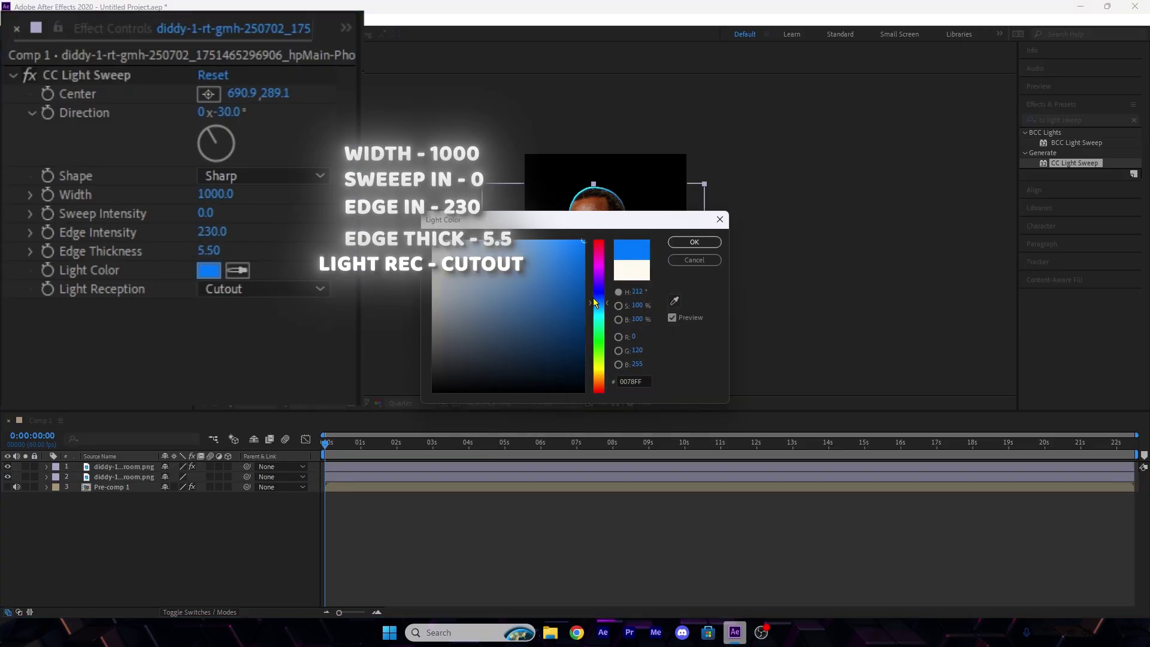
key(Return)
click(271, 339)
click(212, 271)
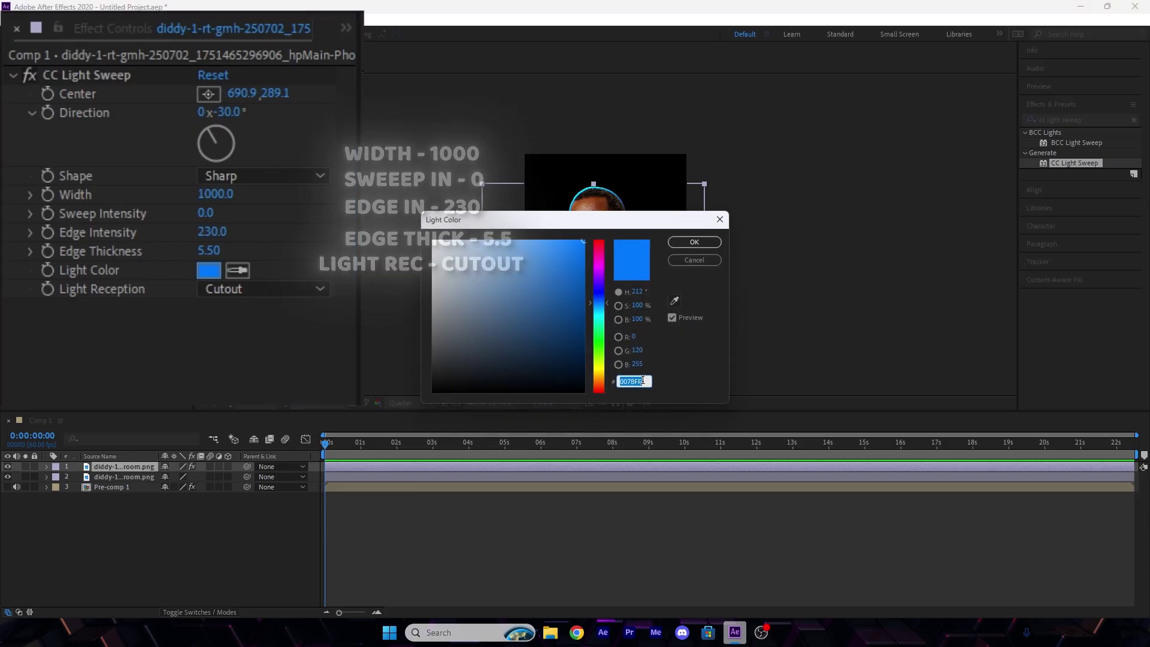
click(703, 246)
Apply Deep Glow to the top portrait layer with a radius of 450 and an exposure of 0.9
drag(1094, 121, 1046, 122)
text(deep)
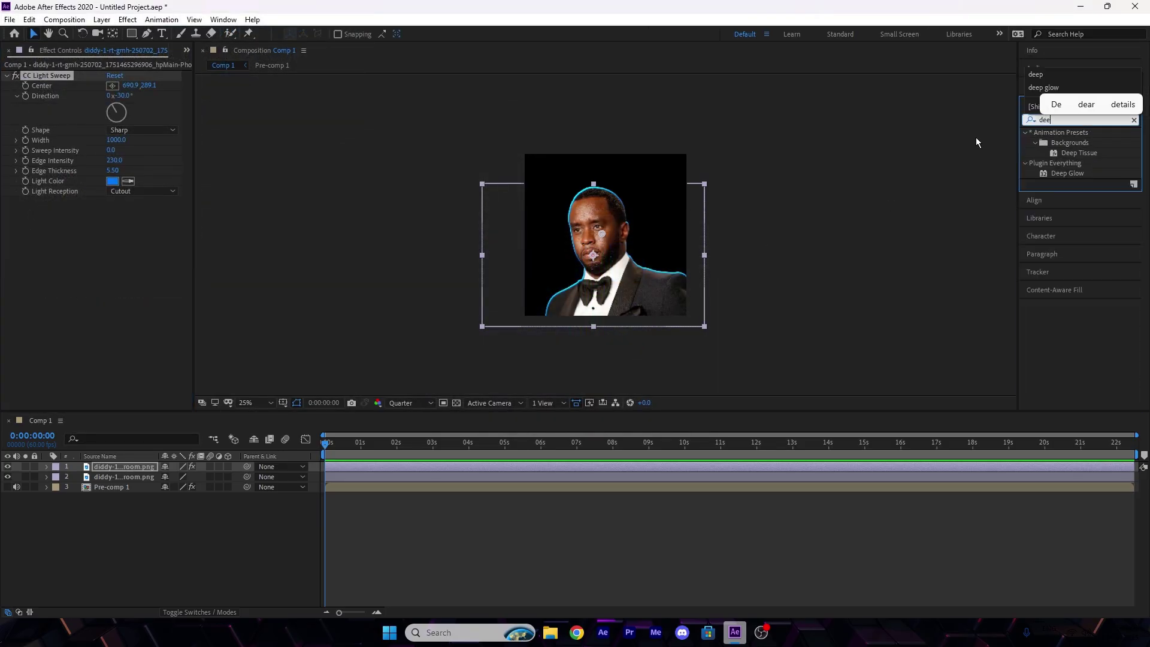
drag(1068, 173, 385, 466)
click(118, 221)
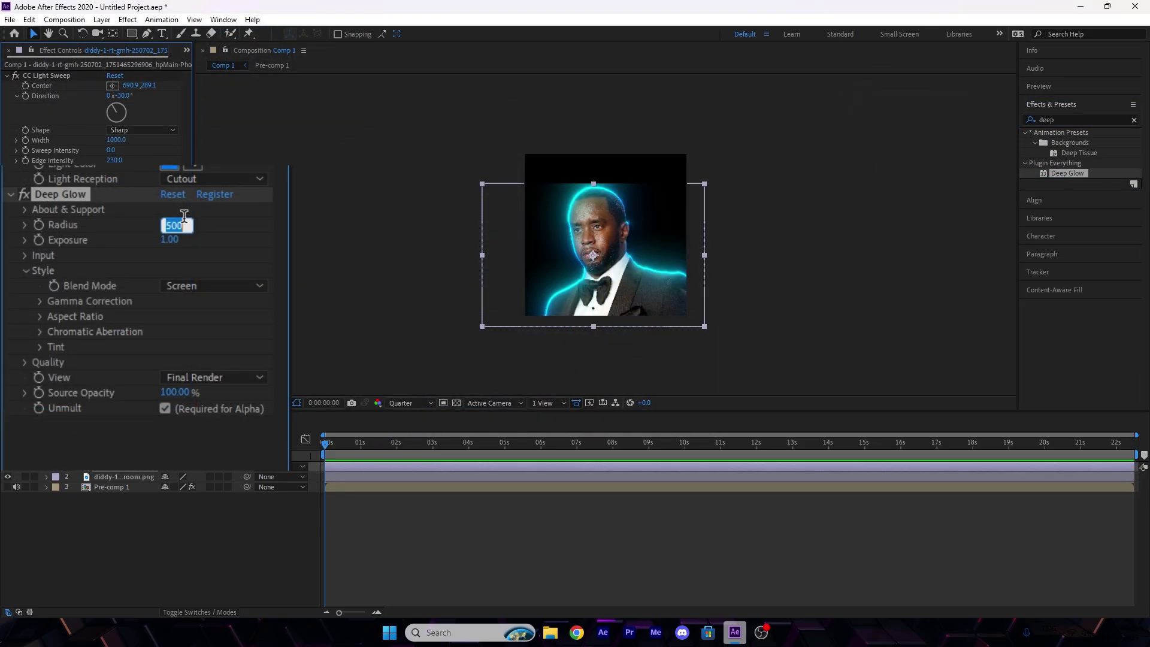
text(450.0)
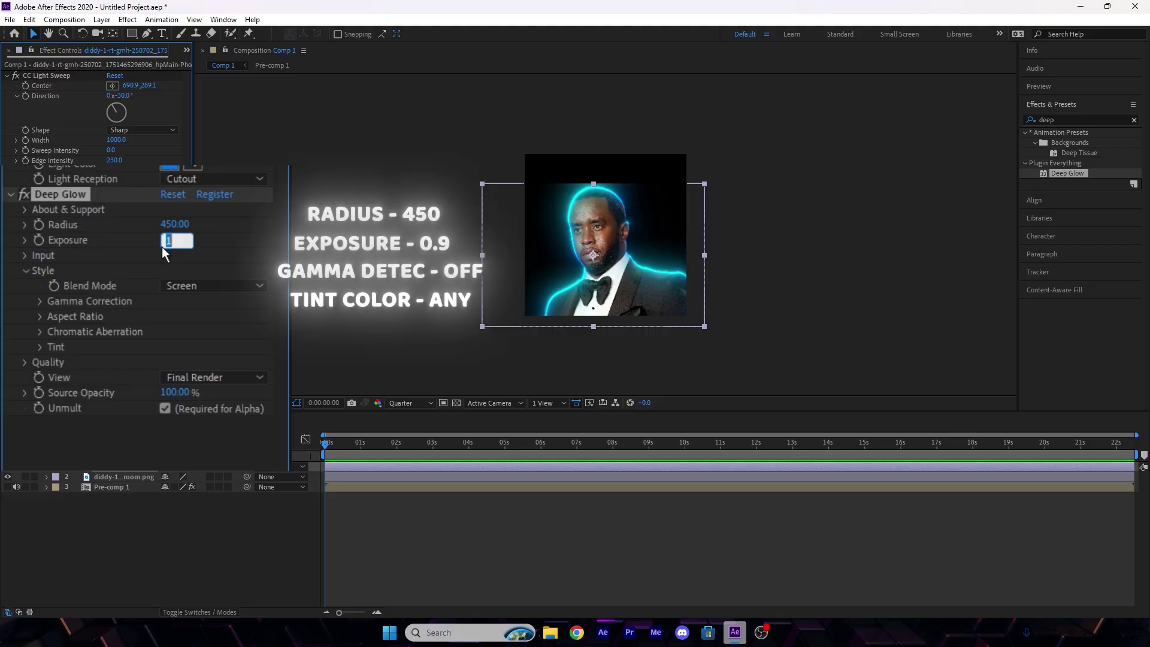
text(0.90)
Turn off Auto Detect Gamma in Deep Glow's gamma correction settings
click(42, 301)
click(165, 317)
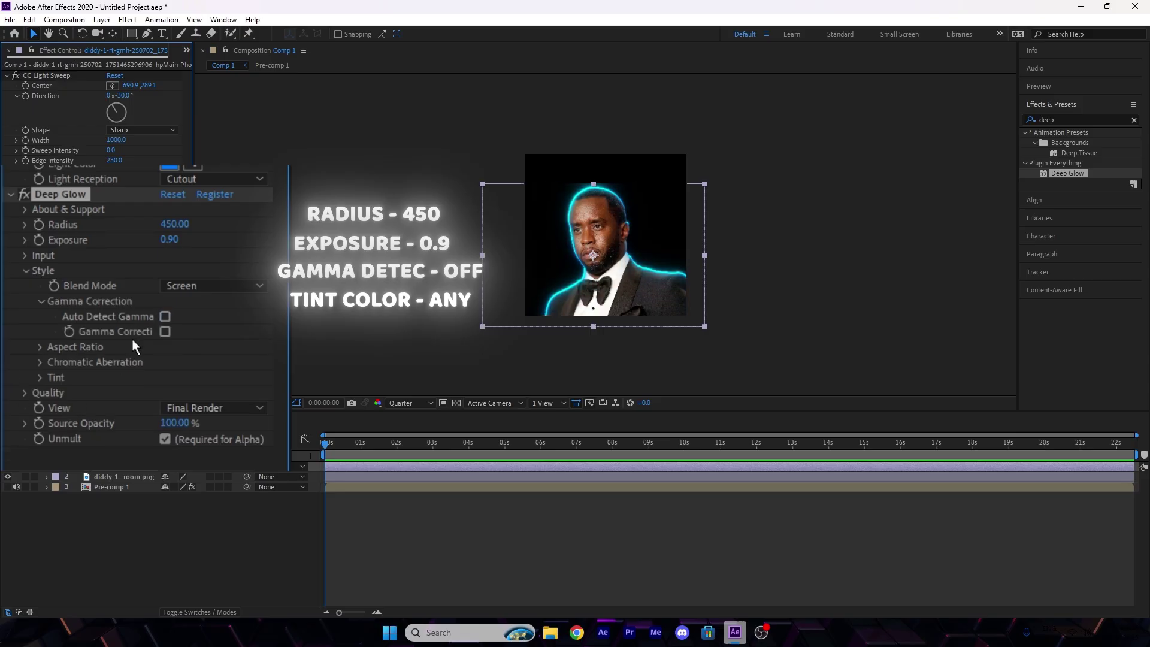
click(41, 301)
click(25, 270)
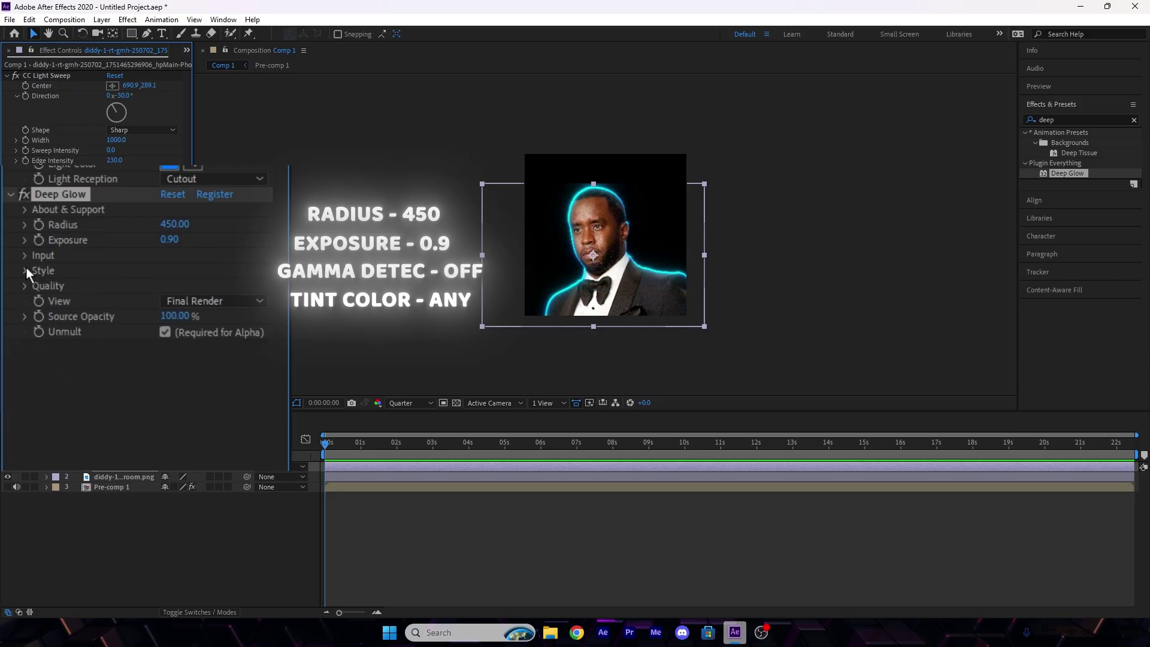
Enable the Deep Glow tint and set its color to the copied blue 0078FF
click(26, 271)
click(42, 346)
click(165, 362)
click(168, 379)
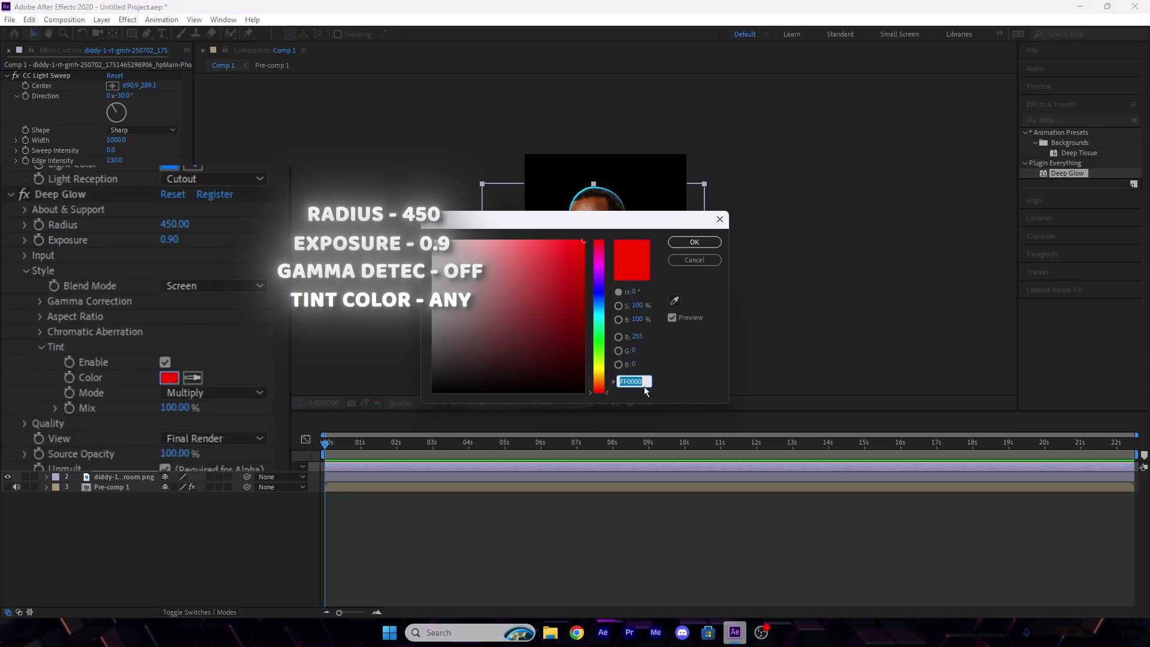
key(ctrl+v)
click(693, 242)
key(e)
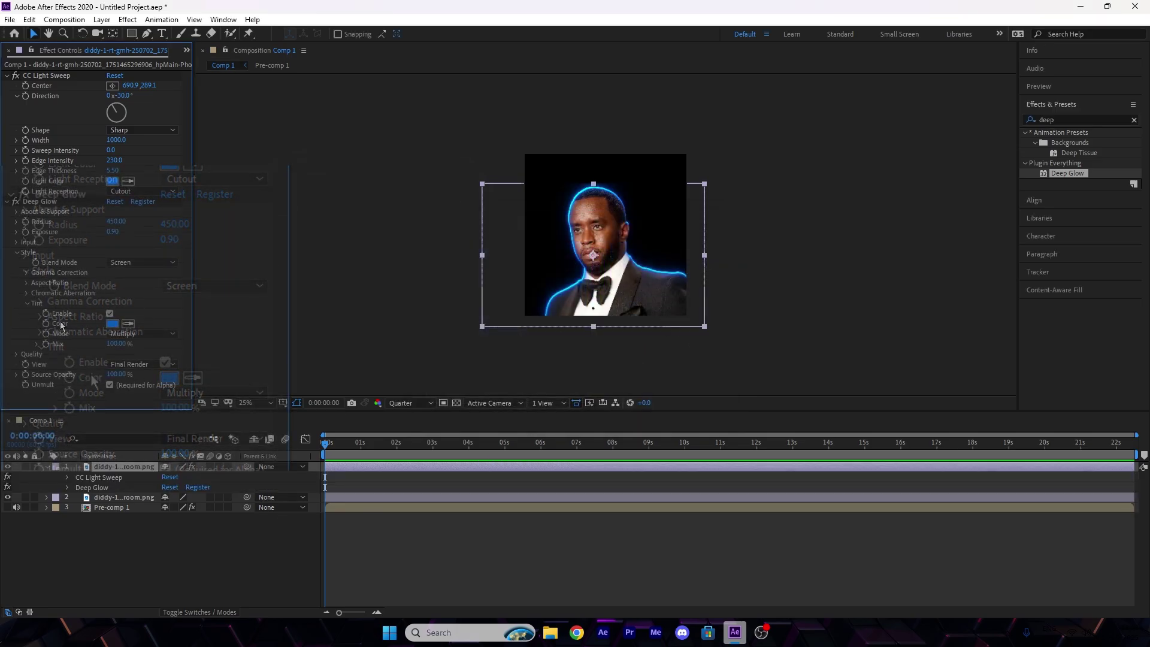
Apply S_Rays to the top portrait layer and move its center onto the face at 633.1, 318.4
click(124, 467)
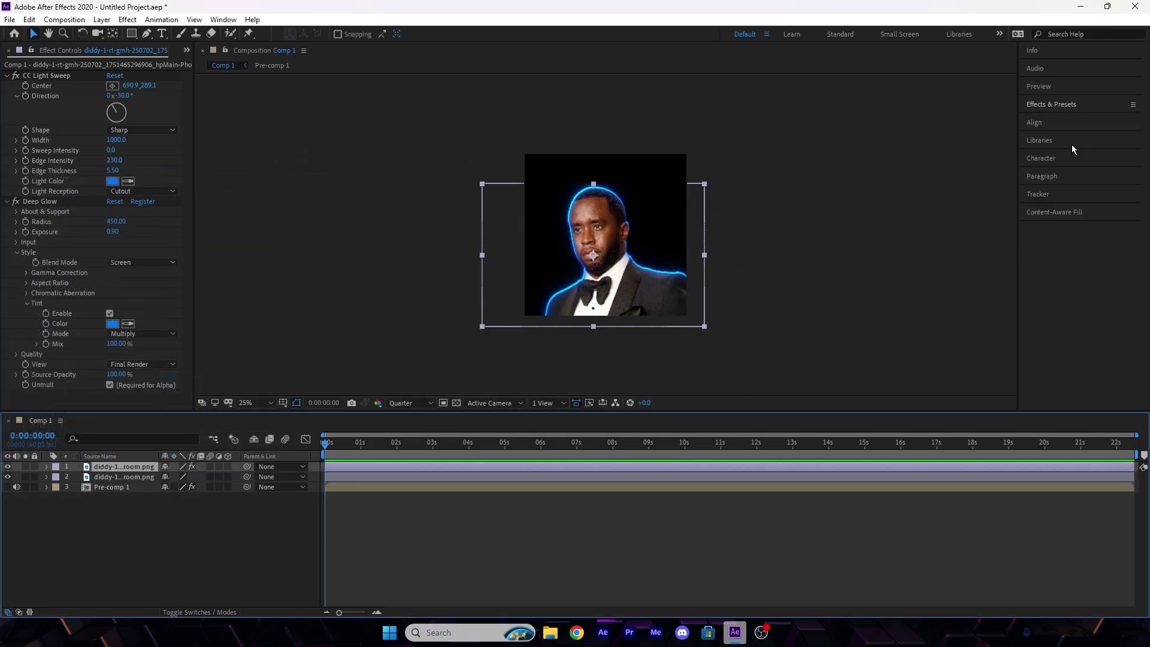
click(1053, 104)
click(1053, 118)
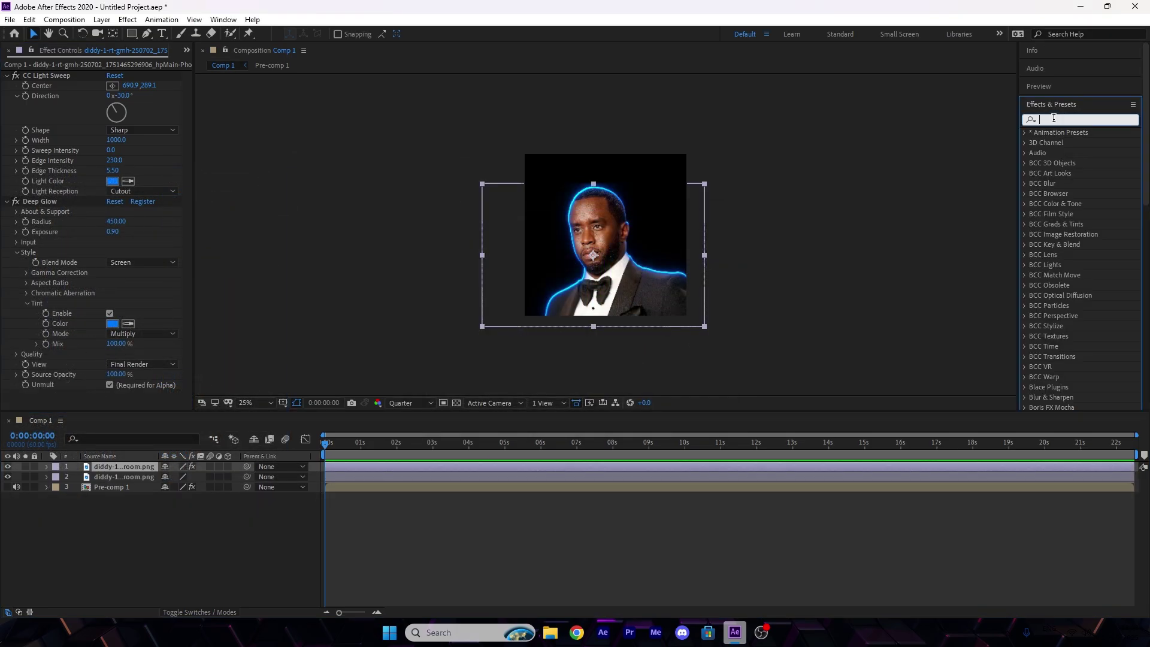
text(s_ra)
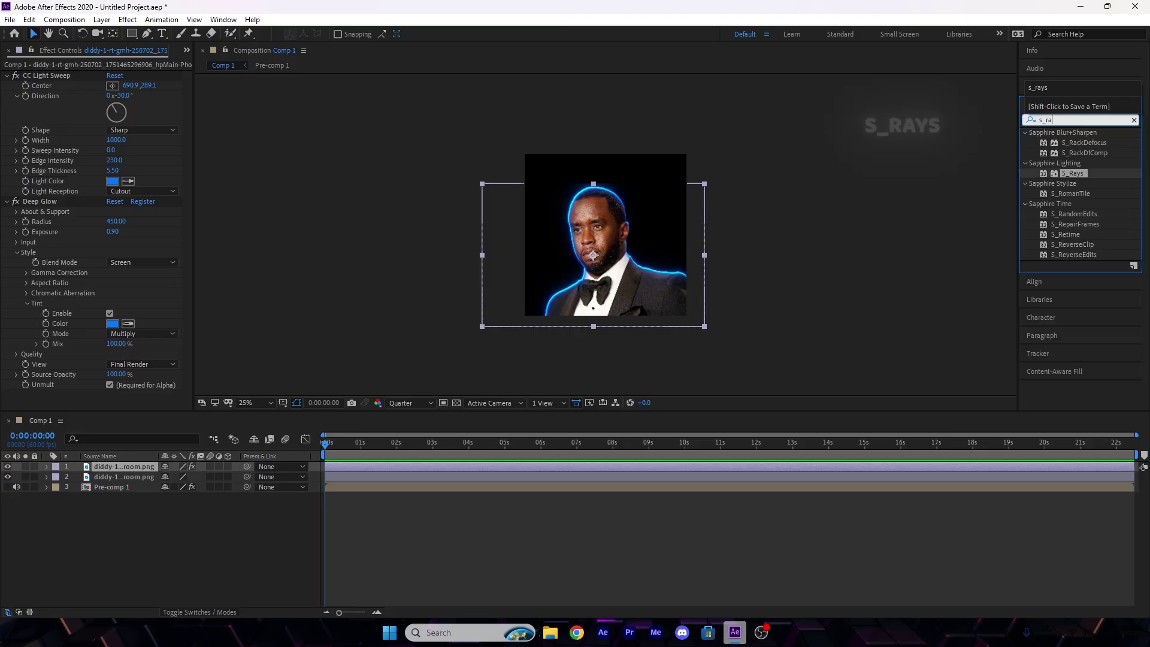
text(ys)
drag(1072, 143, 426, 462)
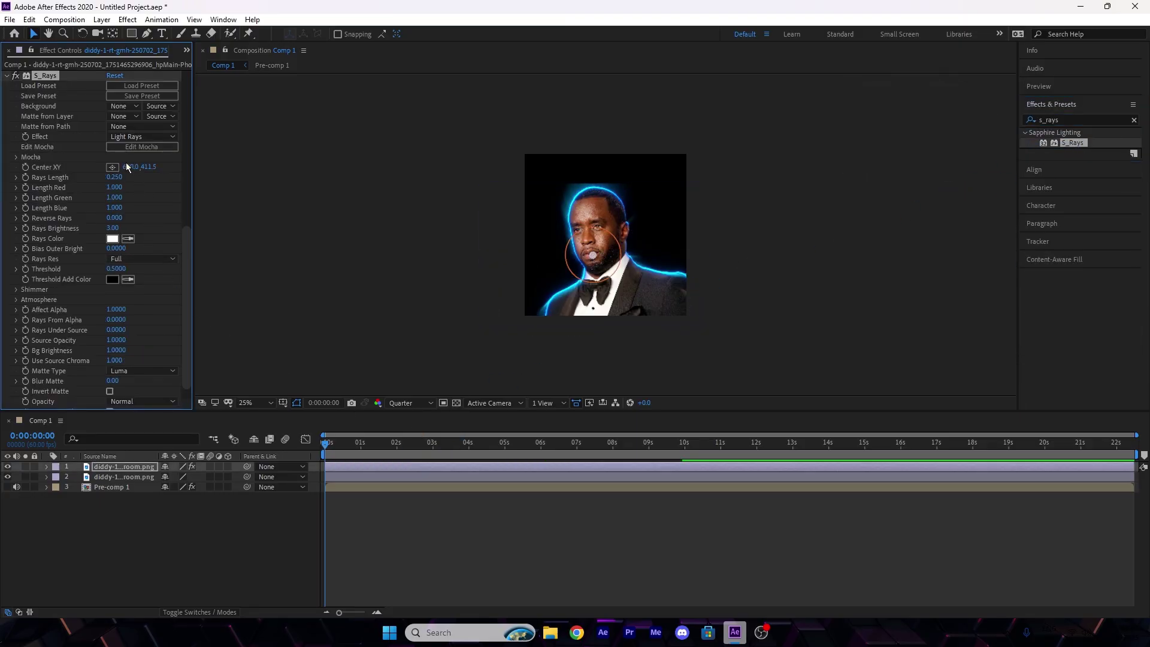
drag(593, 256, 594, 241)
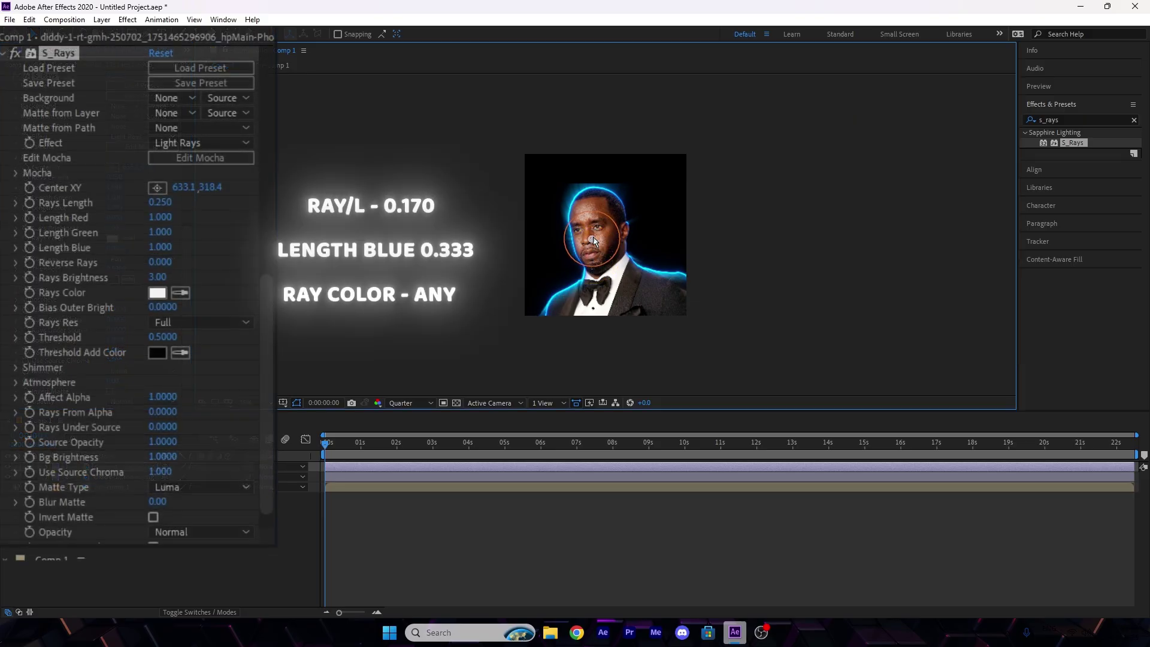
Set the S_Rays rays length to 0.170, rays color to black and Length Blue to 0.333
click(153, 201)
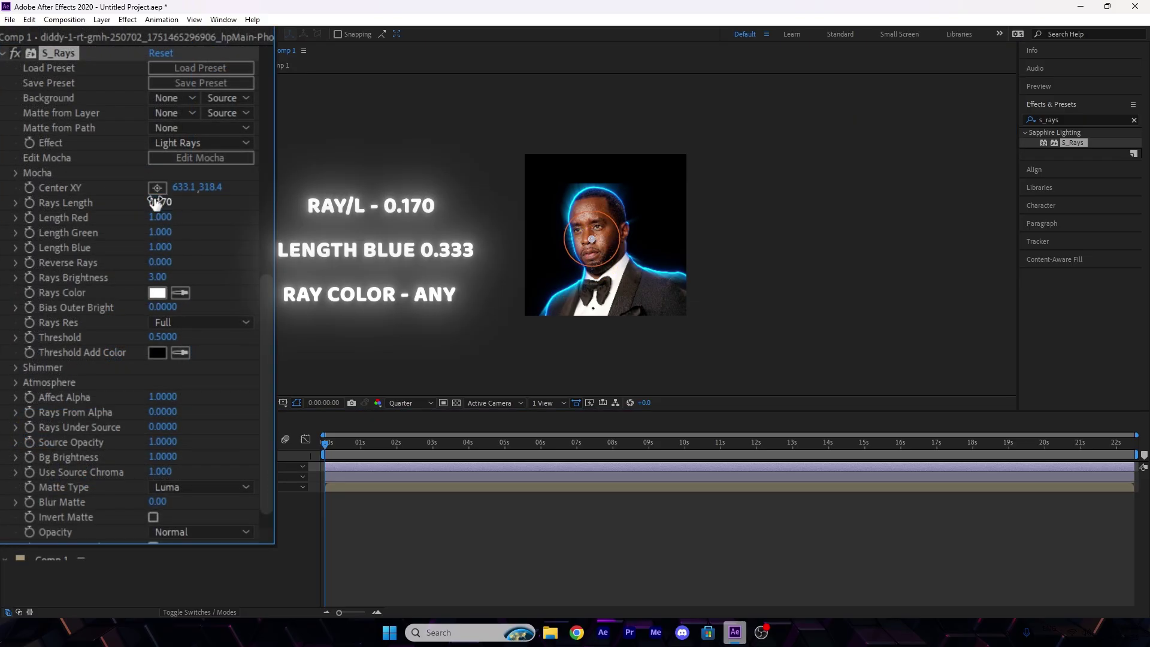
key(Return)
click(162, 294)
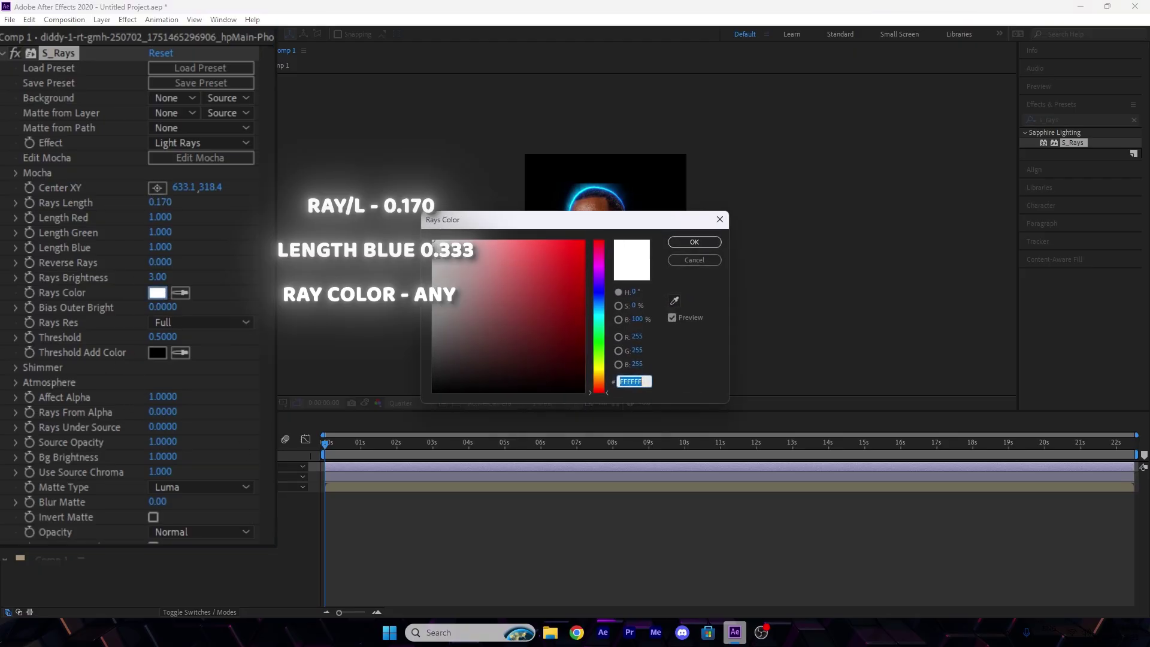
click(690, 242)
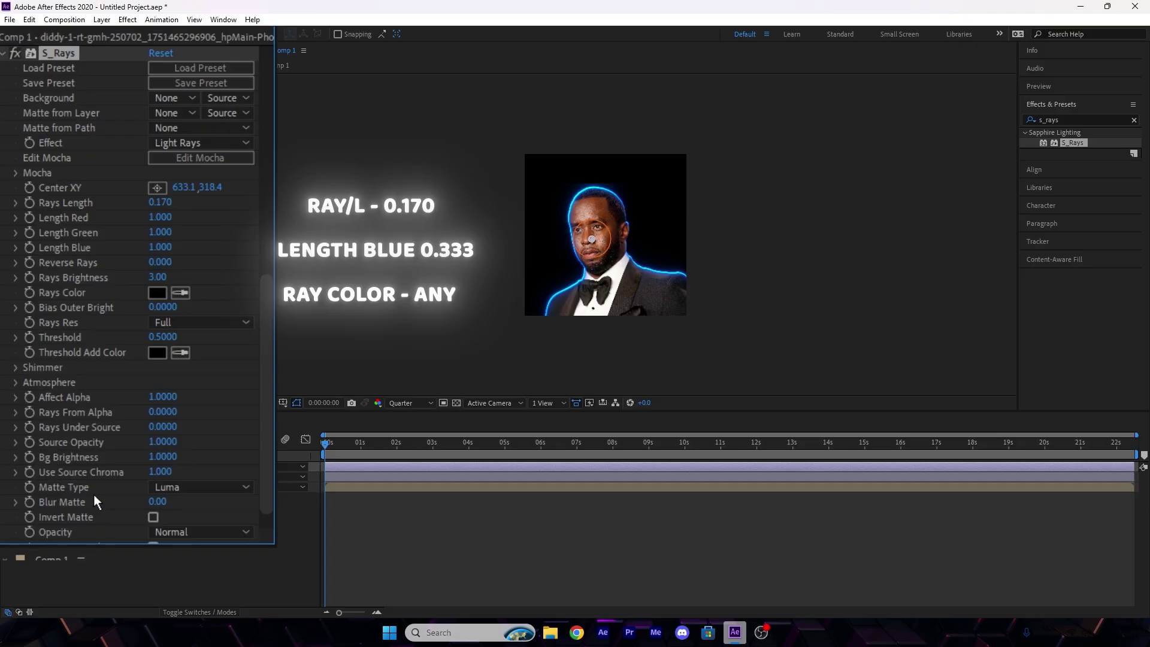
scroll(93, 494, down, 1)
scroll(94, 494, up, 3)
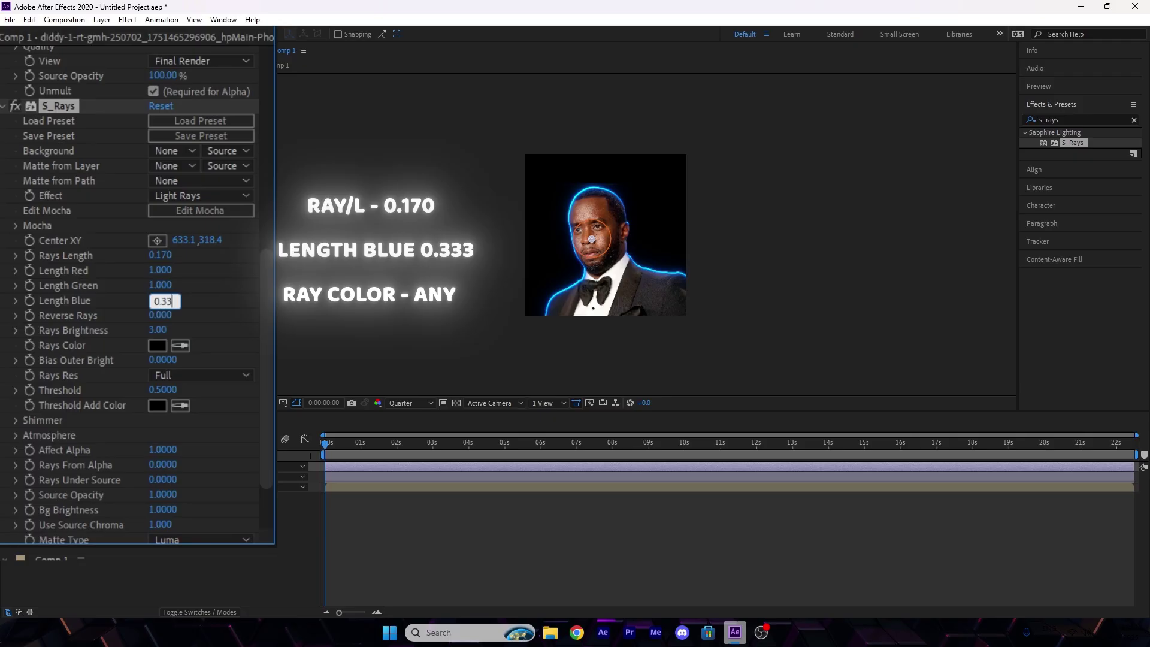
click(242, 525)
click(348, 466)
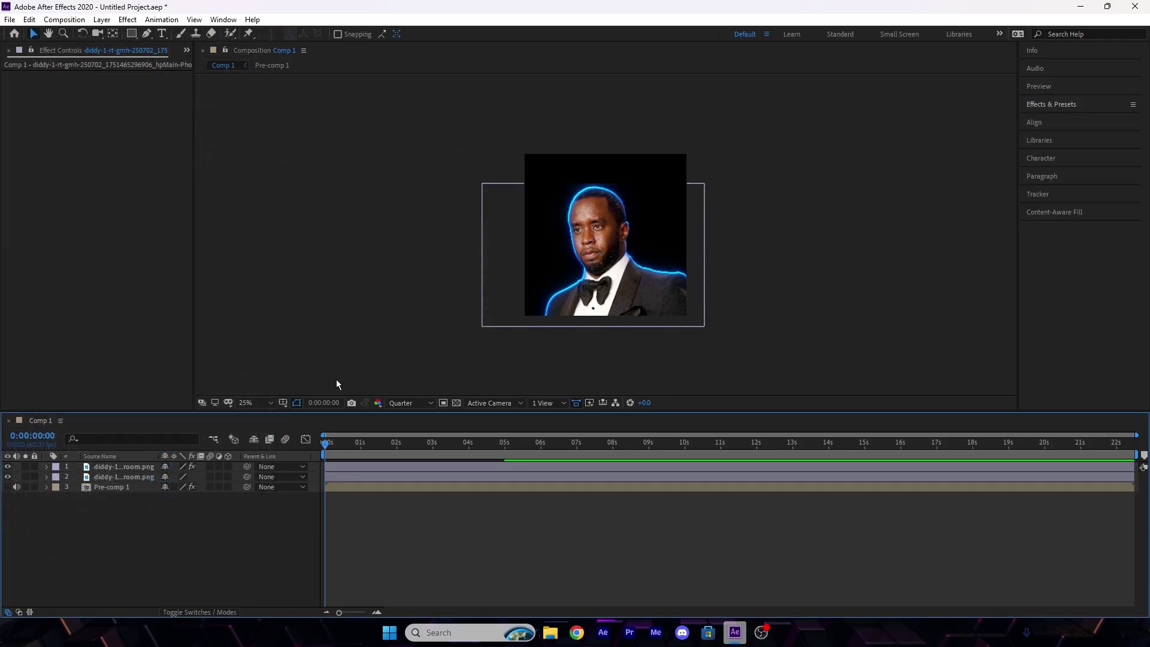
Hide the top portrait layer and select the portrait layer below it
click(101, 468)
click(7, 466)
click(119, 476)
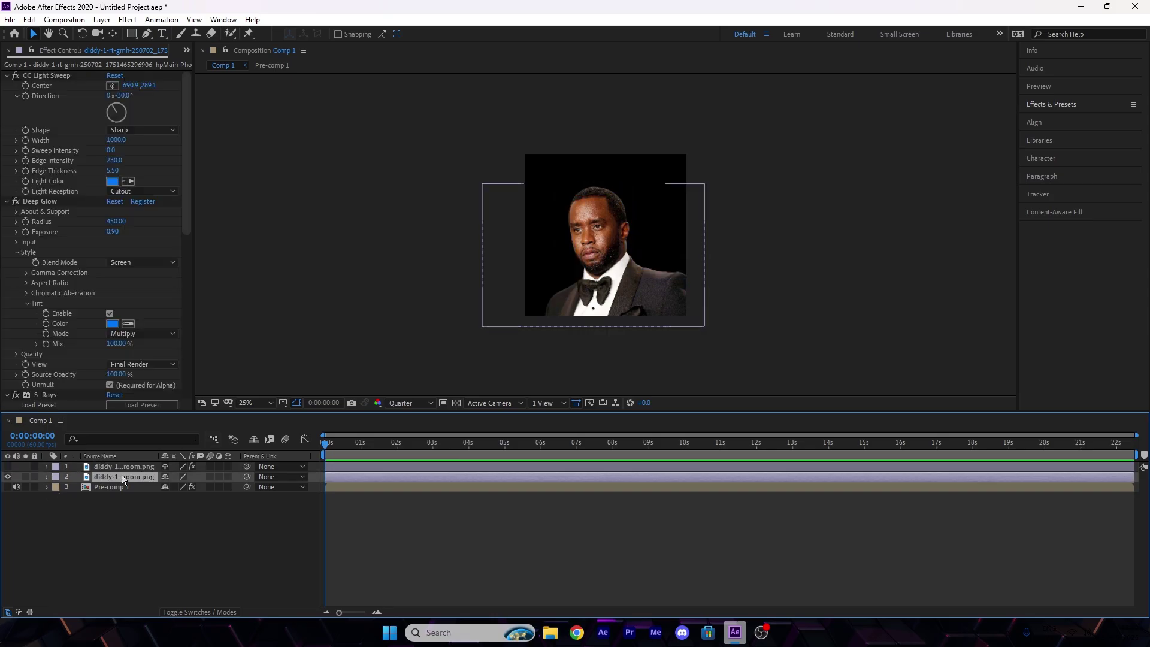
Apply the Blur & Sharpen category's Sharpen effect to the hidden top portrait layer
click(1051, 104)
click(1072, 120)
text(sharpe)
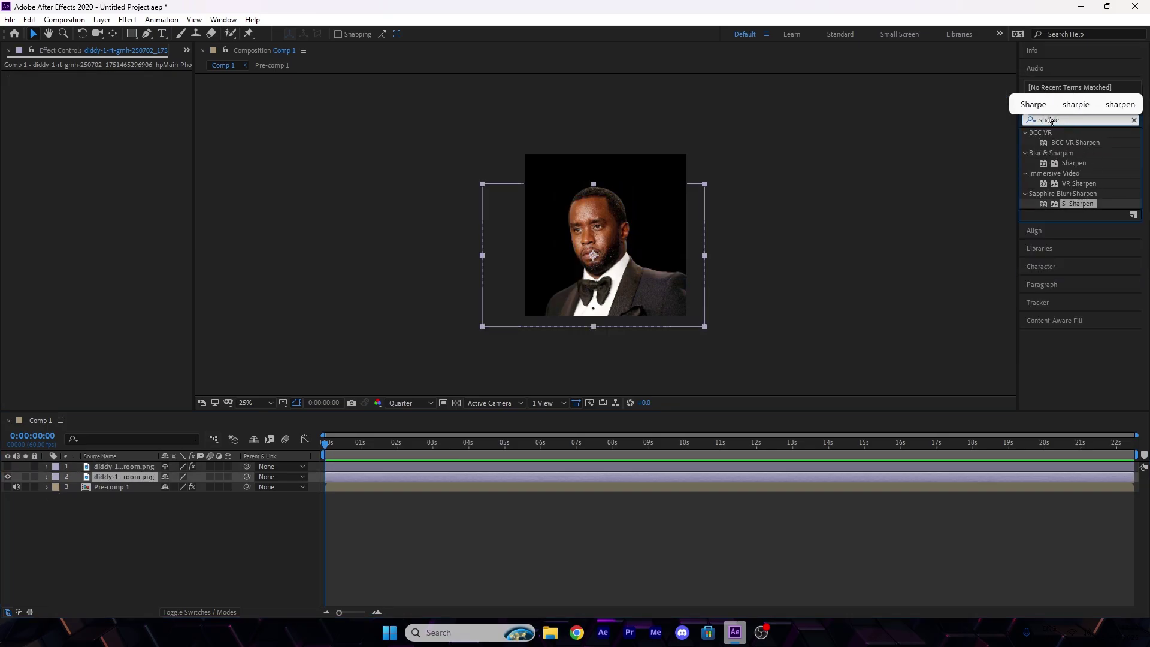
drag(1074, 162, 357, 466)
Set the composition preview resolution to Full and the Sharpen amount to 15
click(418, 404)
click(414, 426)
scroll(646, 311, up, 2)
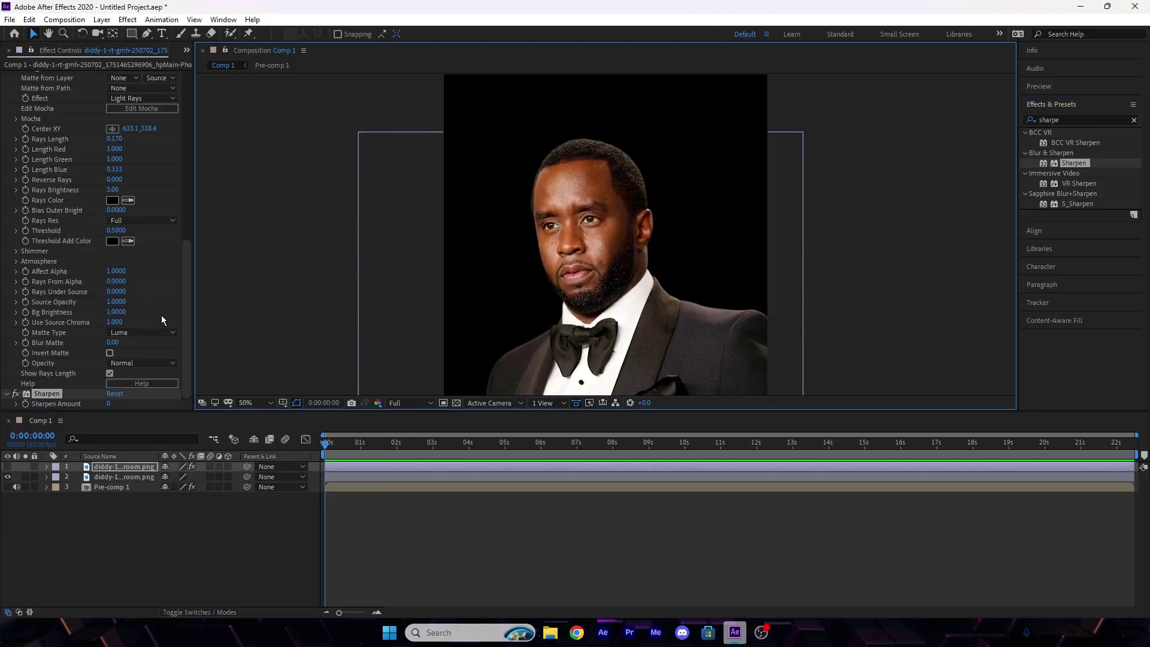
click(108, 404)
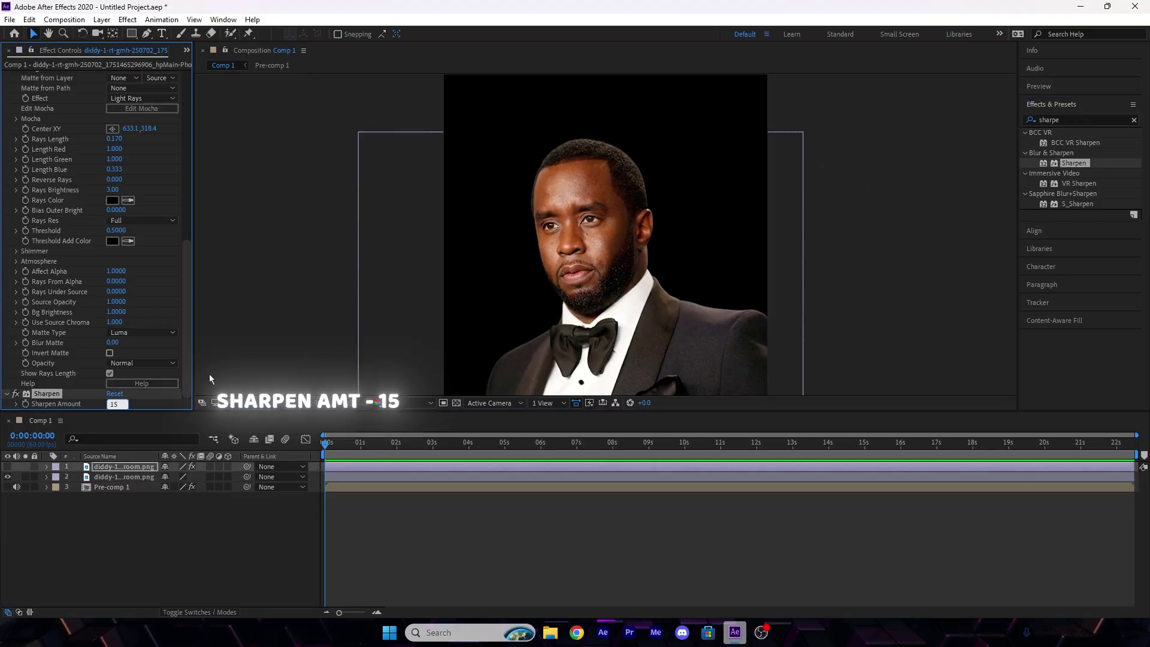
text(15)
key(Return)
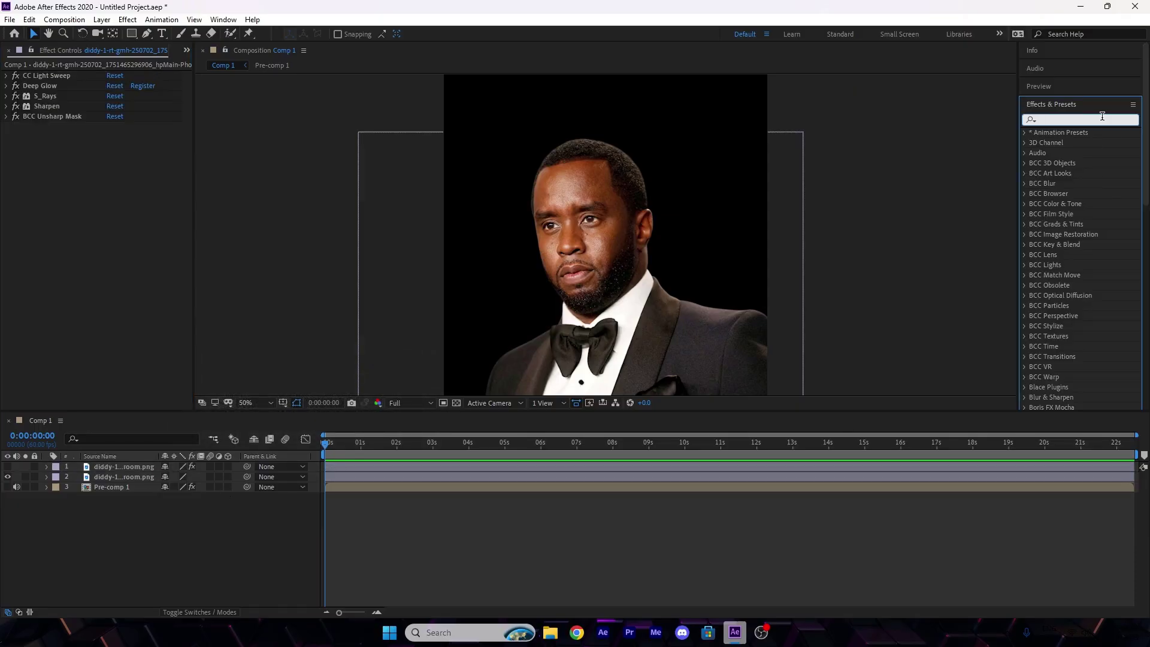
Apply Brightness & Contrast to the hidden top portrait layer with brightness 5, contrast 5 and the Use Legacy option enabled
text(brightne)
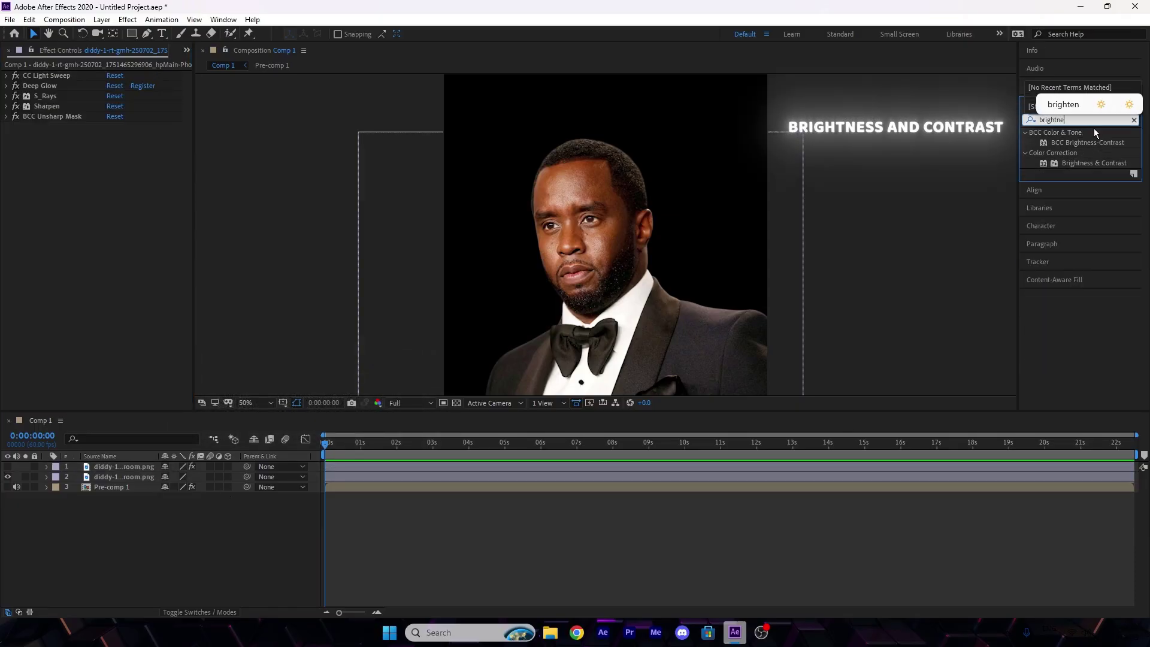
drag(1094, 163, 384, 469)
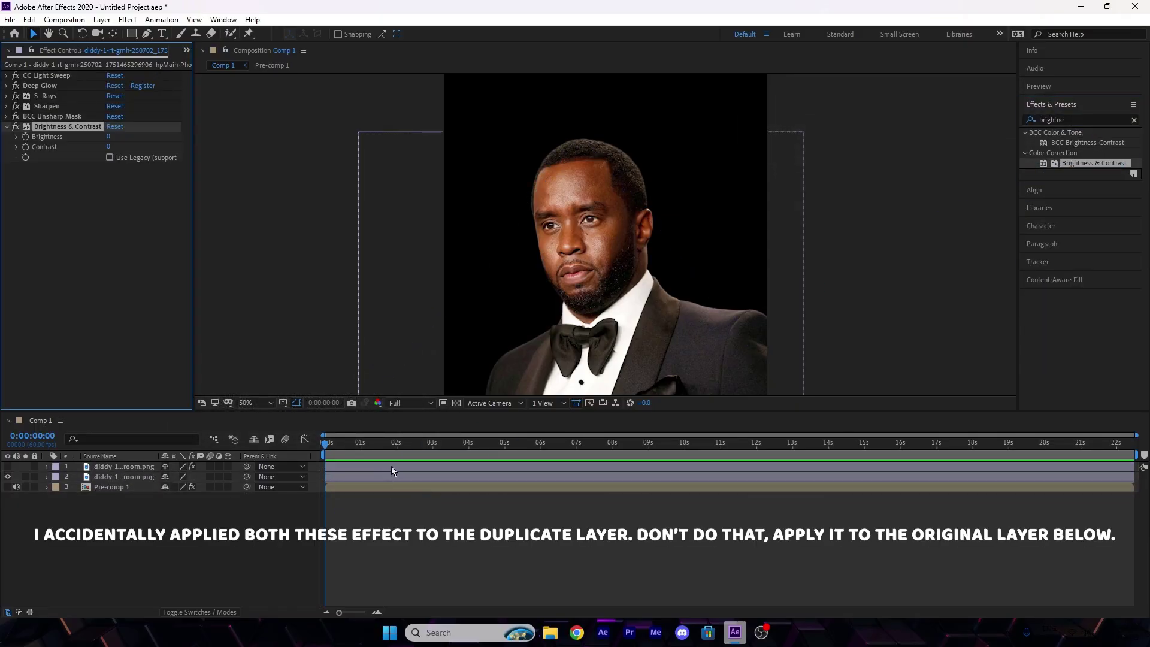
click(391, 467)
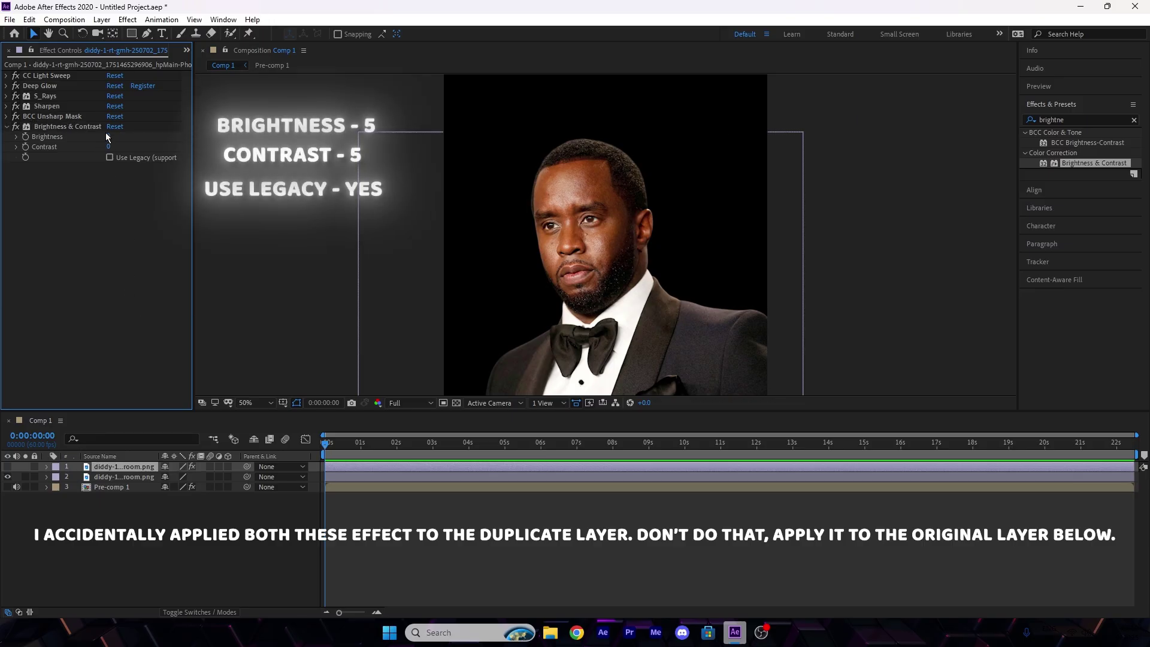
text(5)
key(Return)
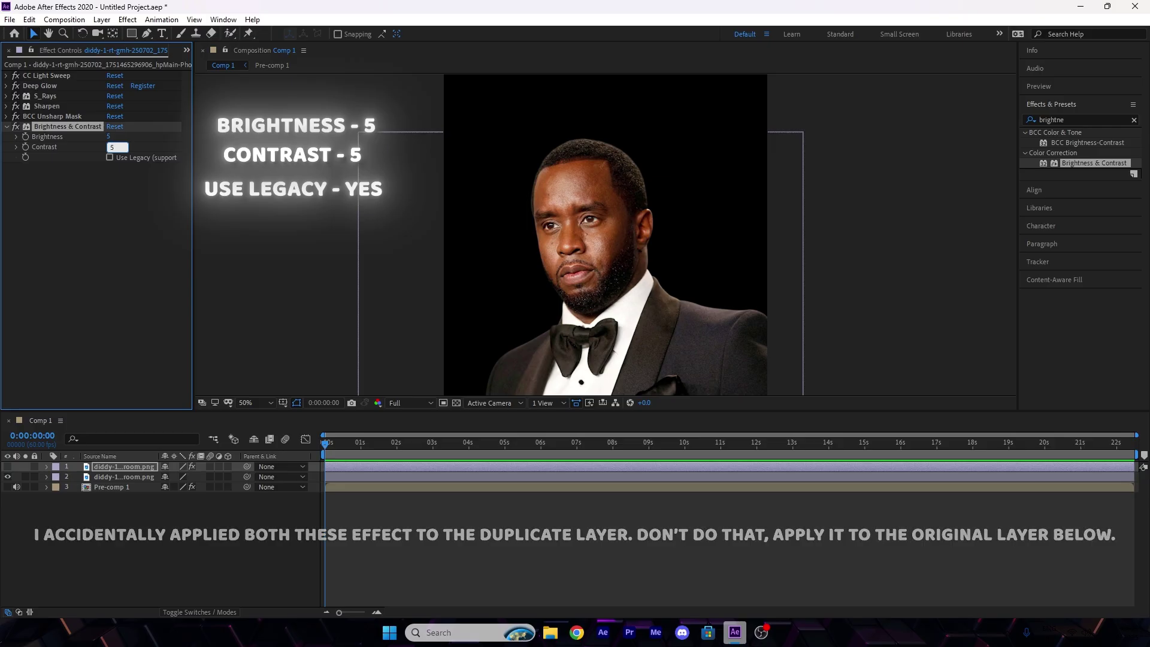
text(5)
key(Return)
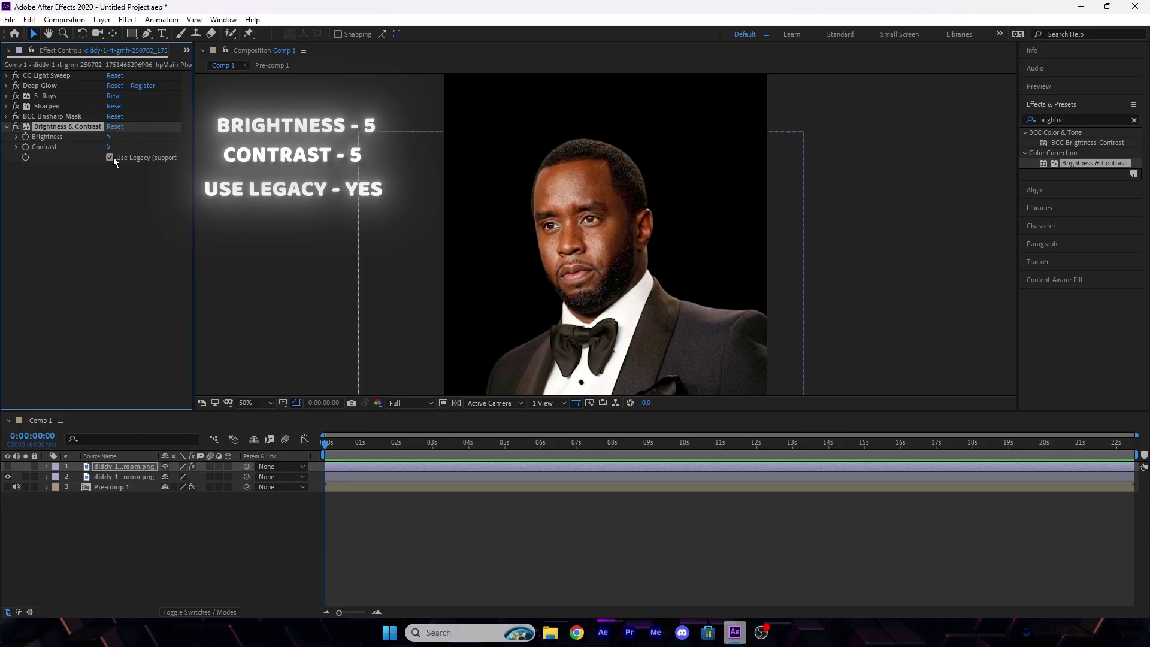
click(7, 127)
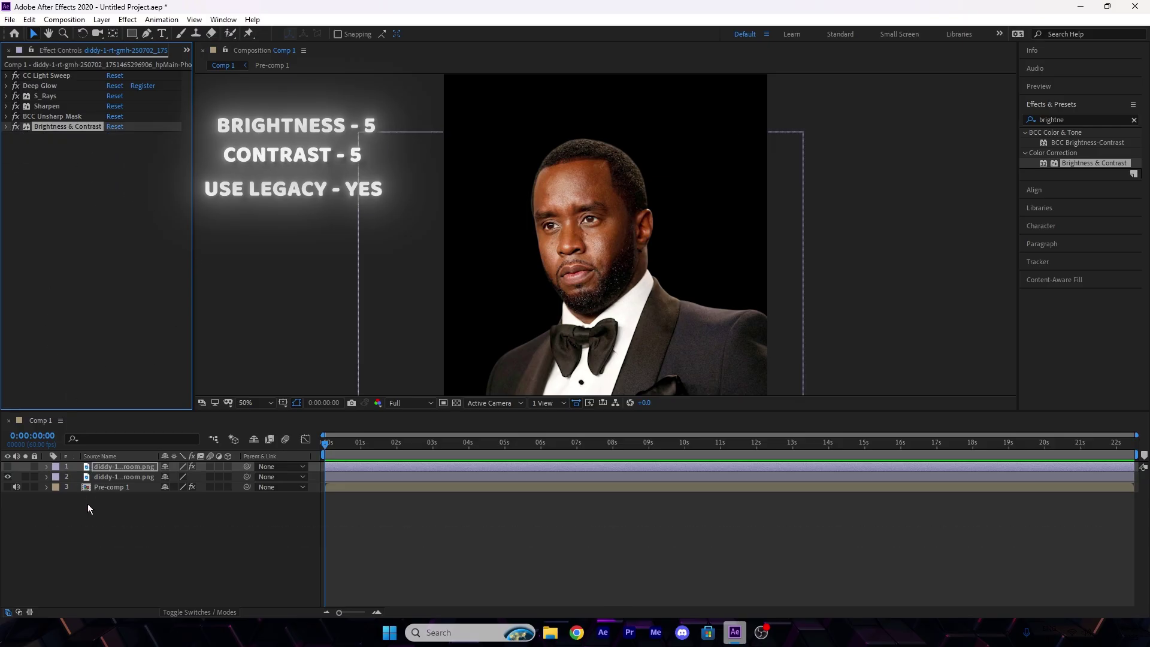
Pre-compose the two portrait layers together into a single layer
right_click(368, 478)
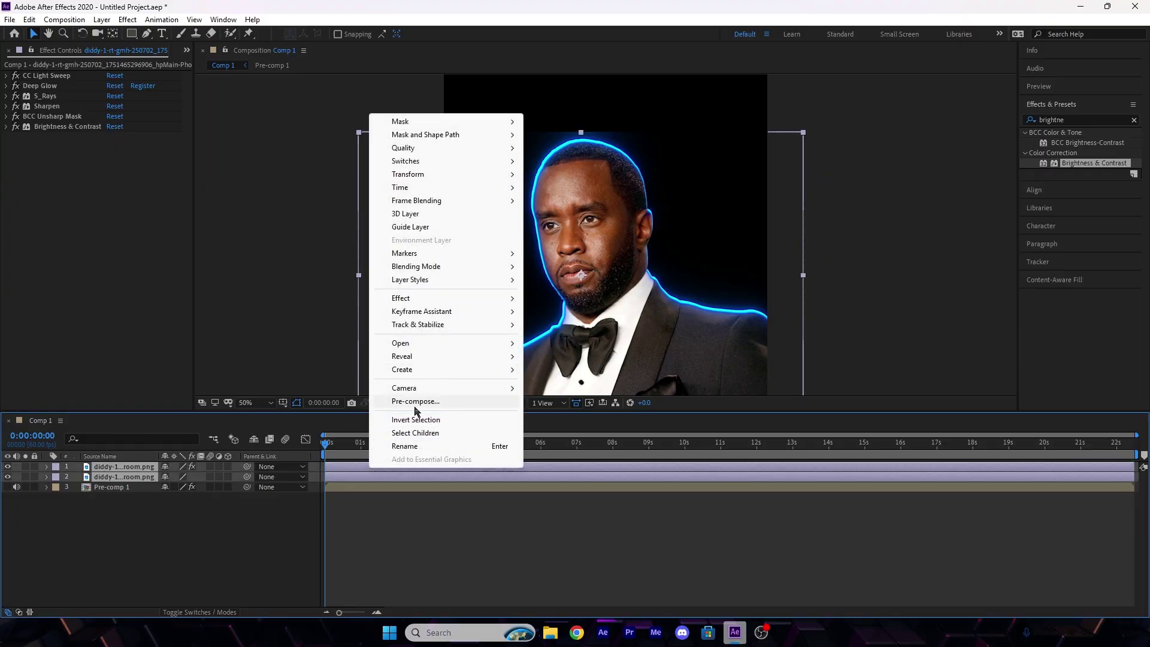
click(396, 403)
click(603, 389)
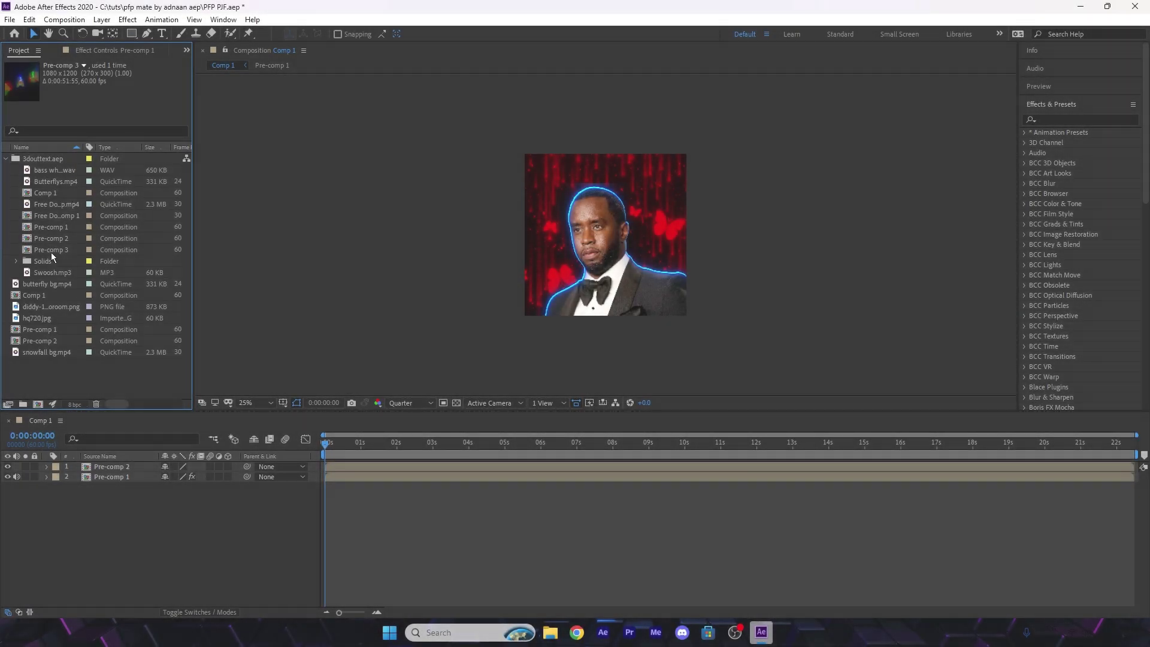
Add Comp 1 from the 3douttext.aep folder between the two pre-comps and shift it slightly earlier in time
drag(46, 192, 124, 497)
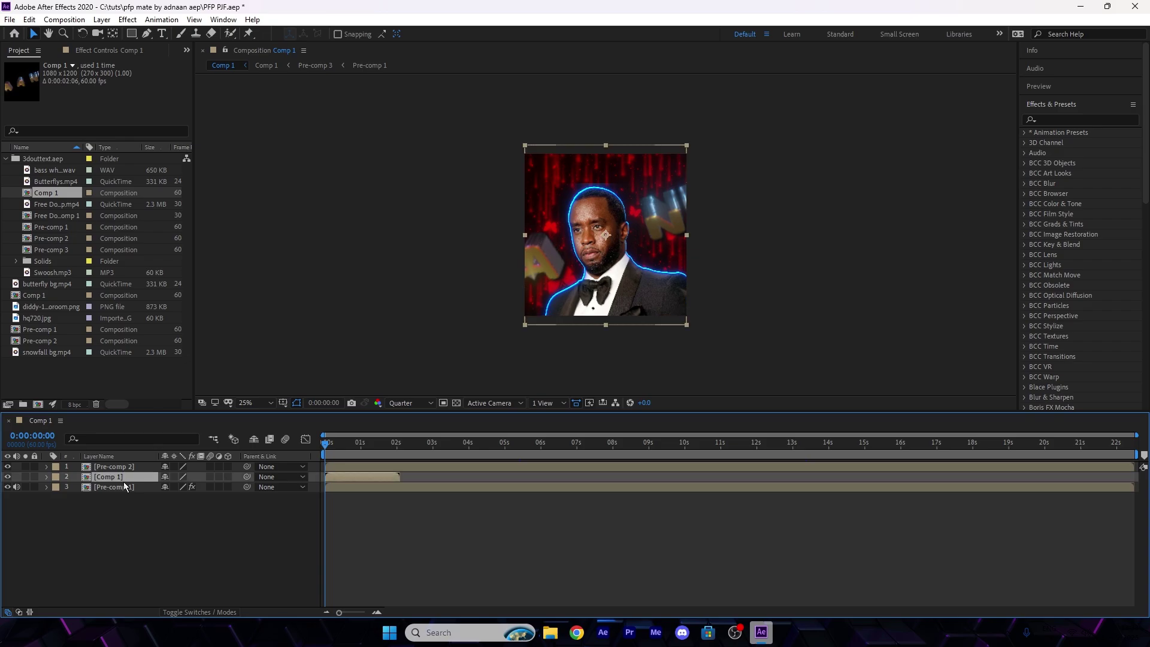
drag(393, 477, 366, 486)
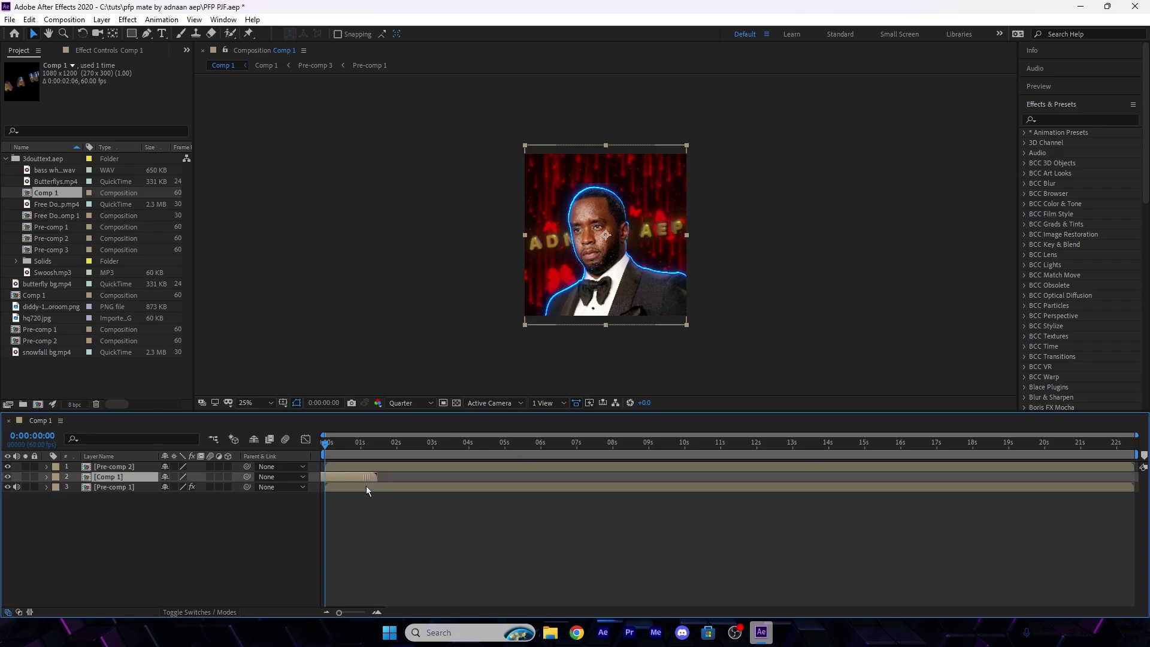
key(s)
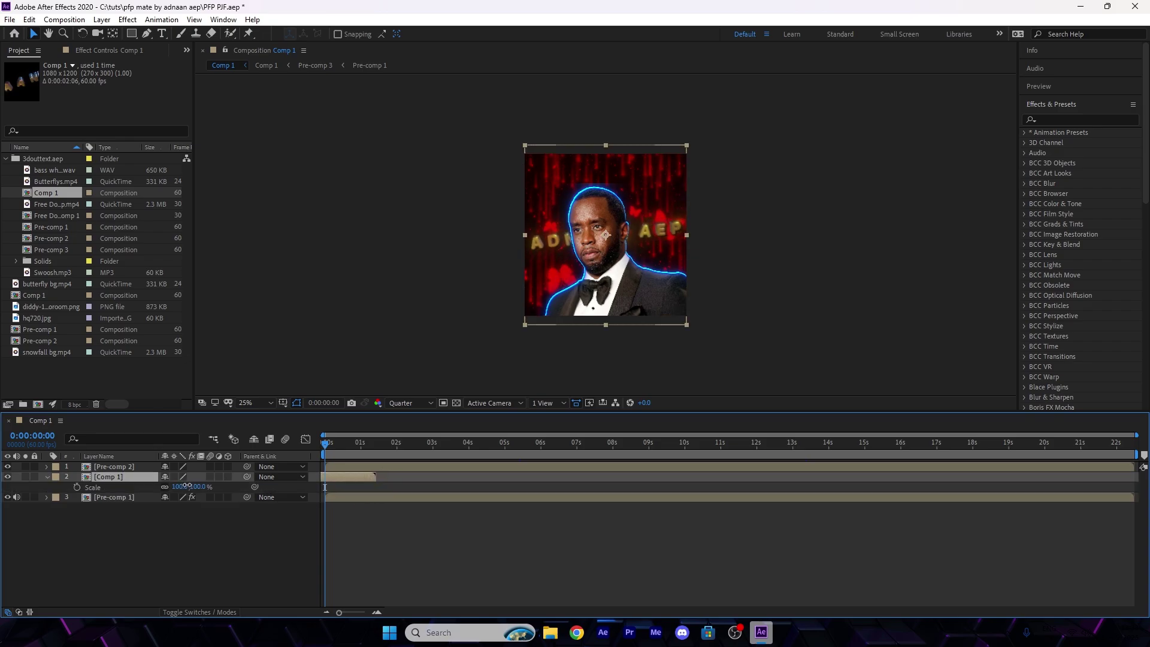
Open the added comp's nested Pre-comp 1 and draw a three-point open mask path below the lettering on its text layer
double_click(337, 476)
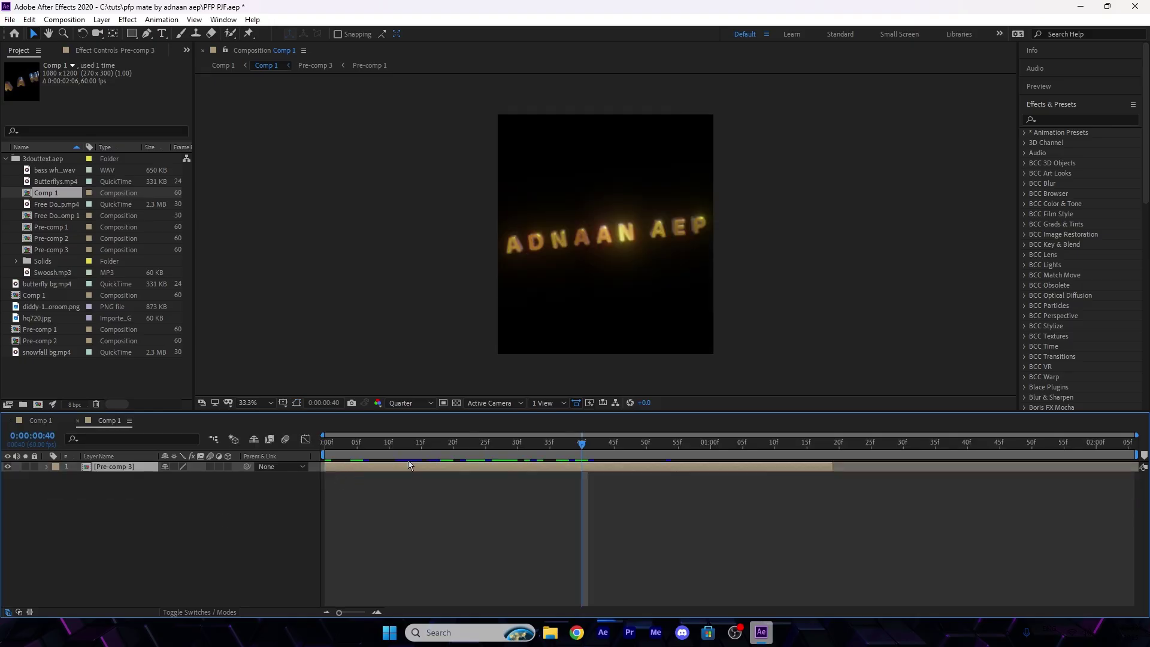
double_click(408, 464)
double_click(408, 469)
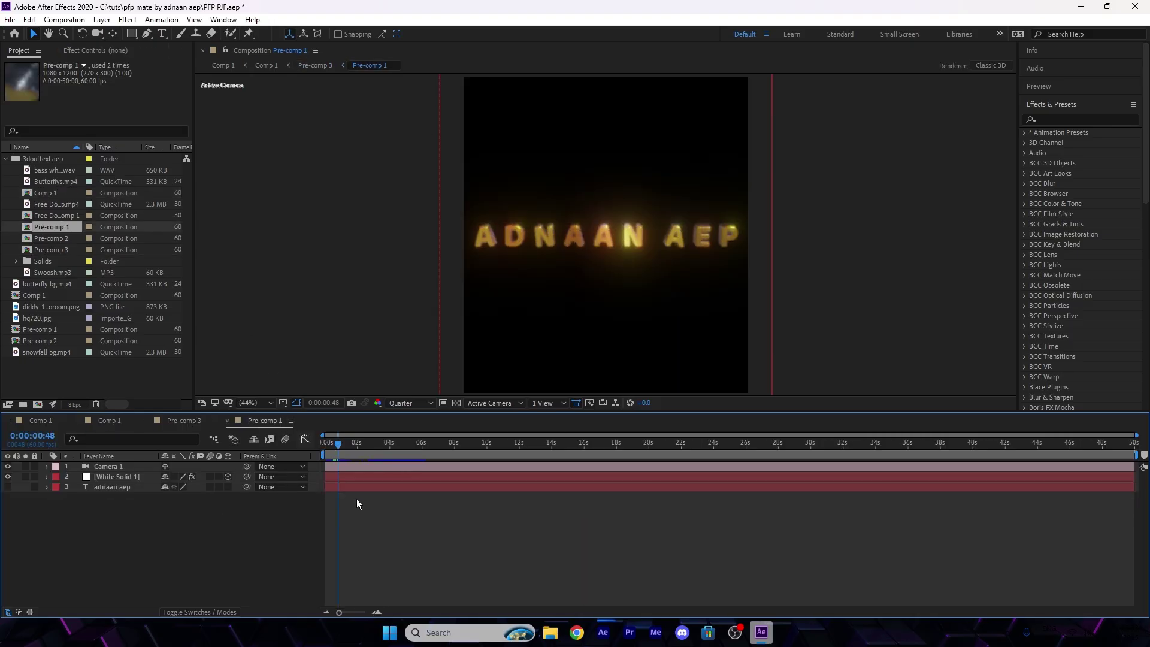
click(348, 490)
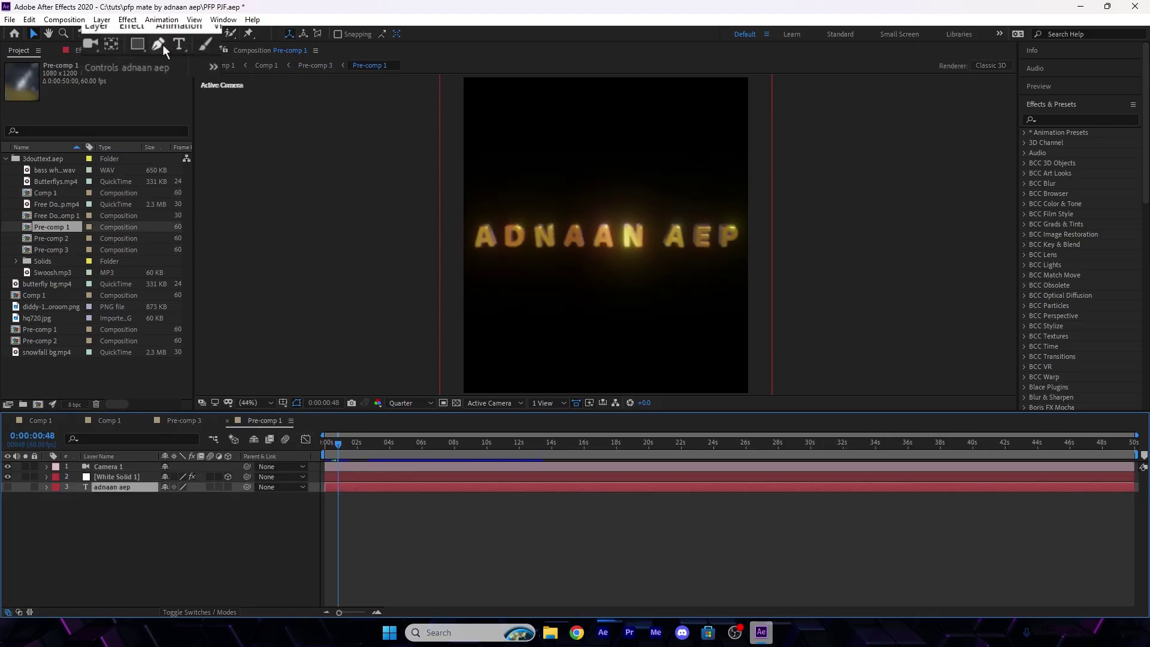
click(162, 46)
click(472, 254)
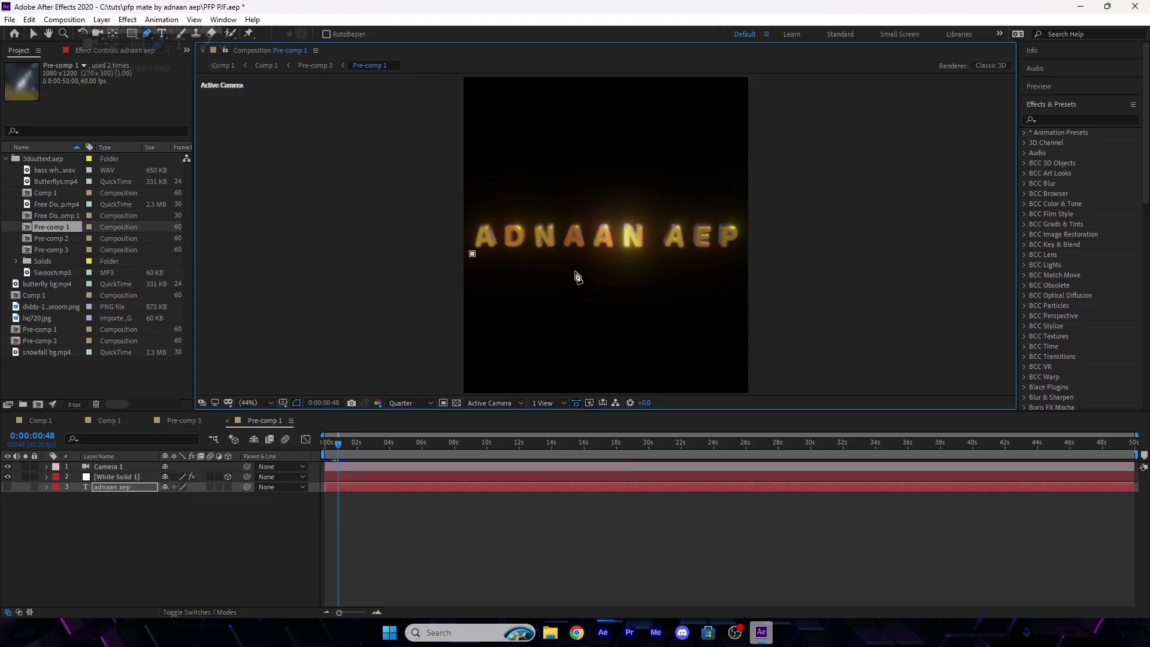
click(575, 272)
Assign the drawn mask as the path in the text layer's Path Options
click(48, 487)
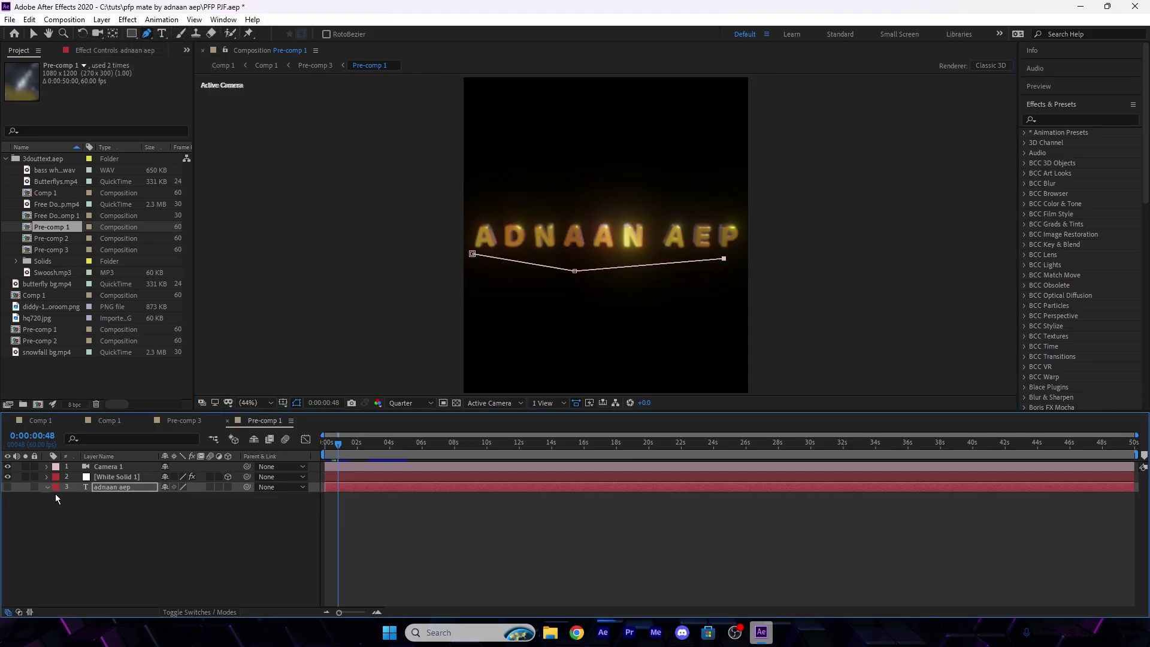
click(56, 498)
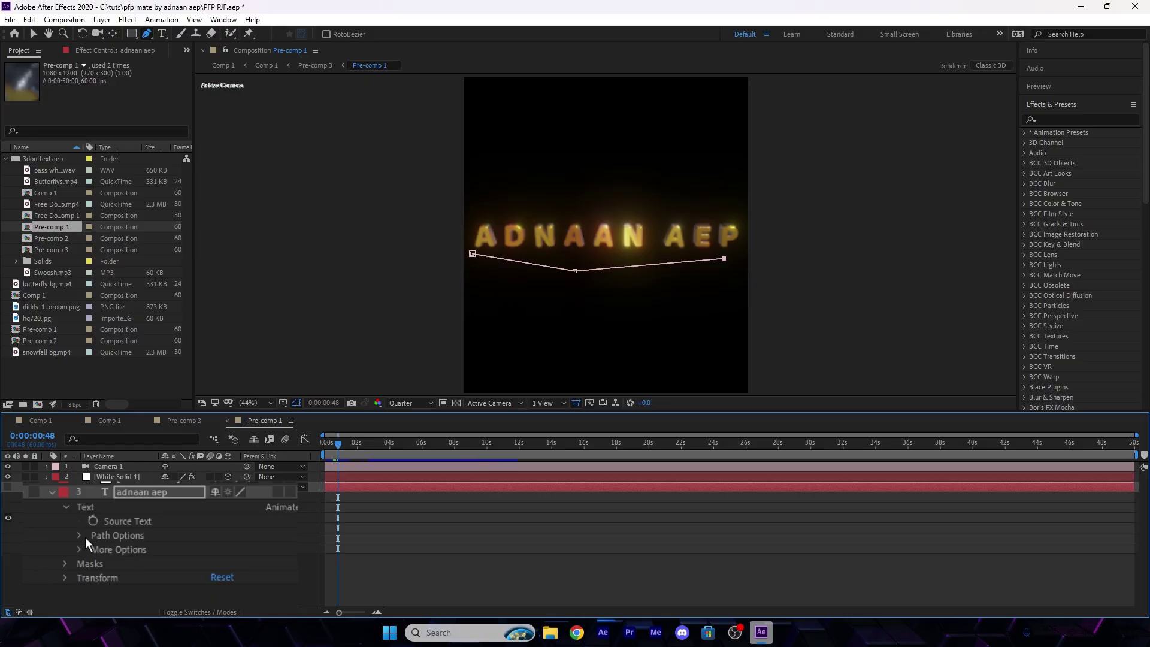
click(80, 535)
click(230, 548)
click(277, 592)
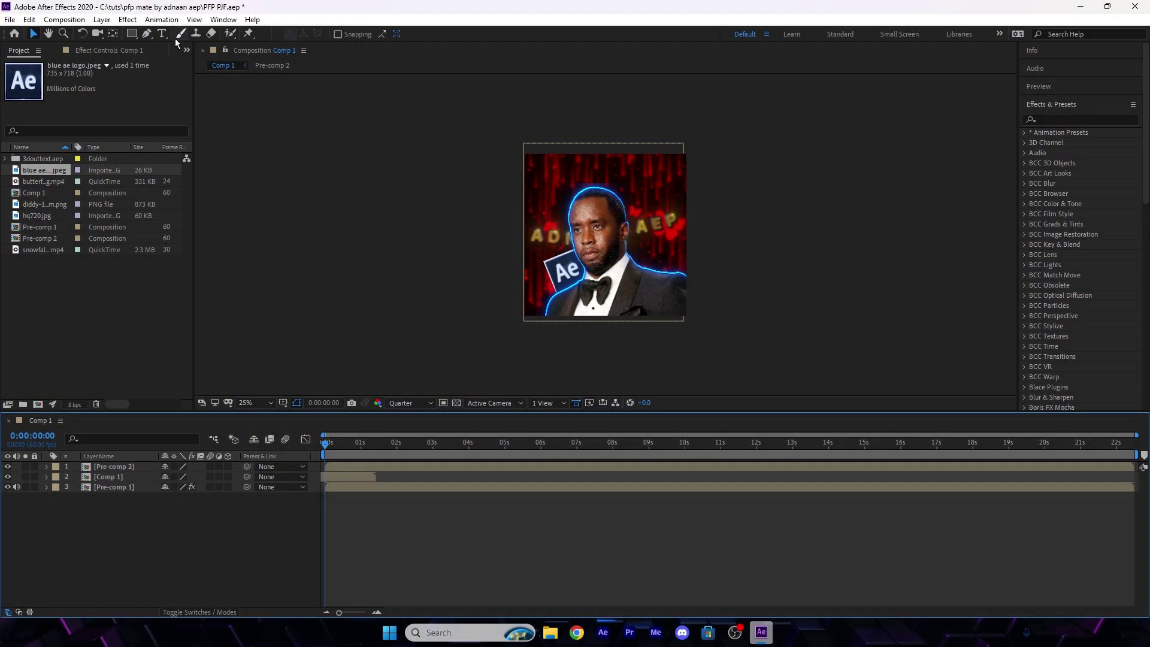
Add a text layer with the channel name over the portrait in the main Comp 1
click(162, 33)
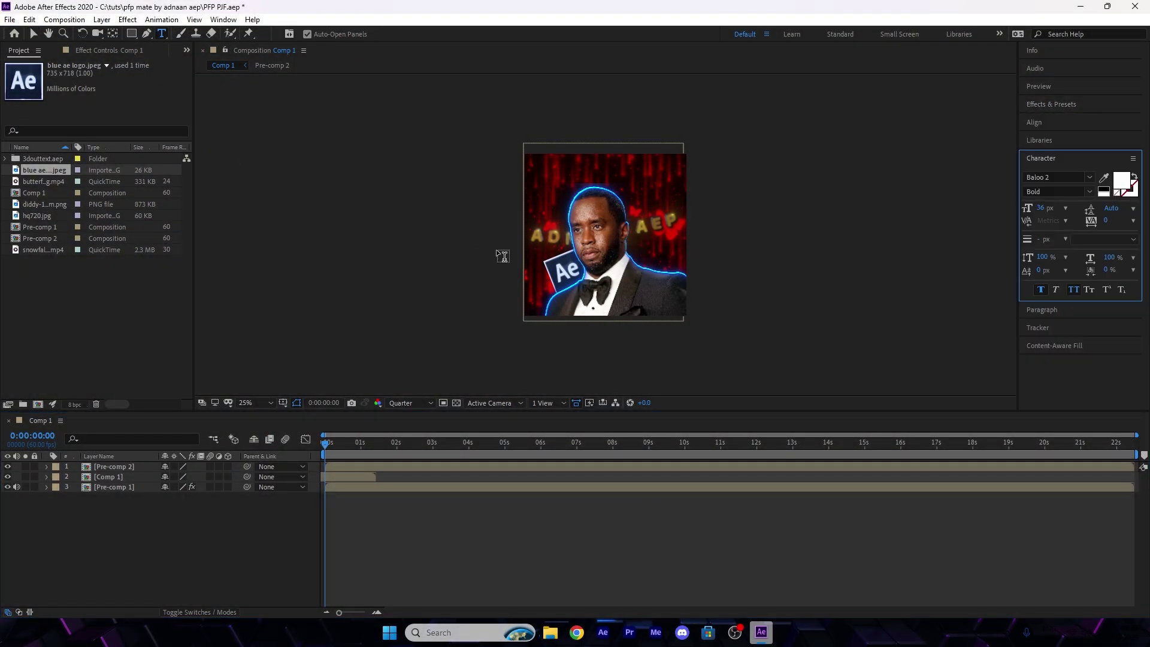
click(580, 235)
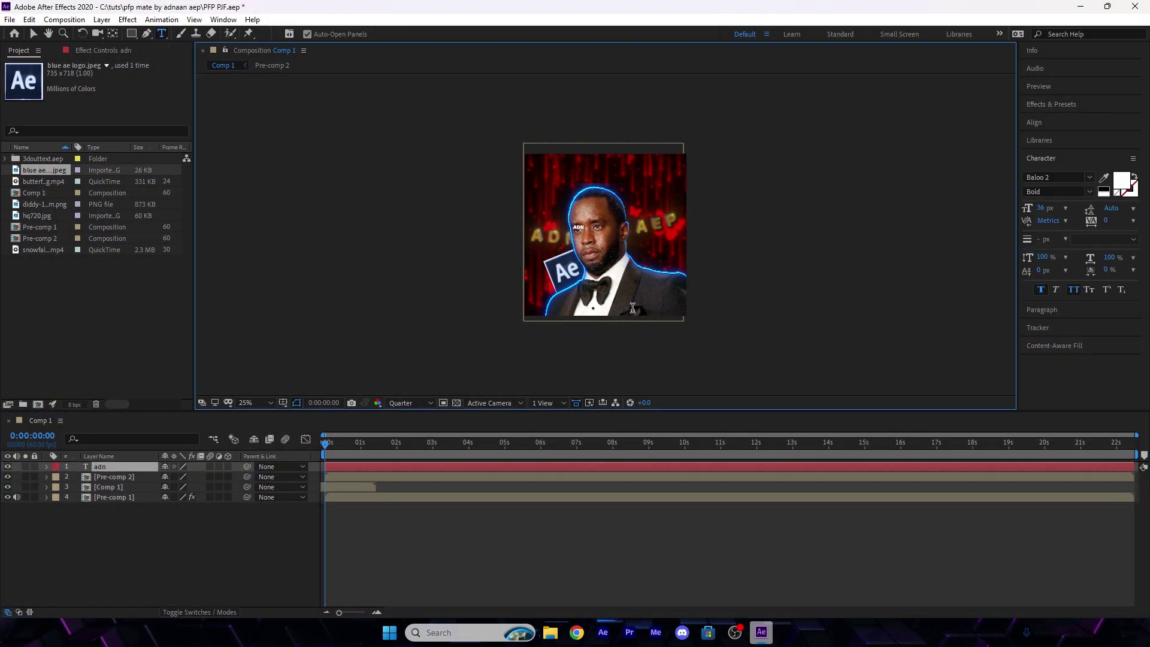
text(adnaan aep)
click(34, 34)
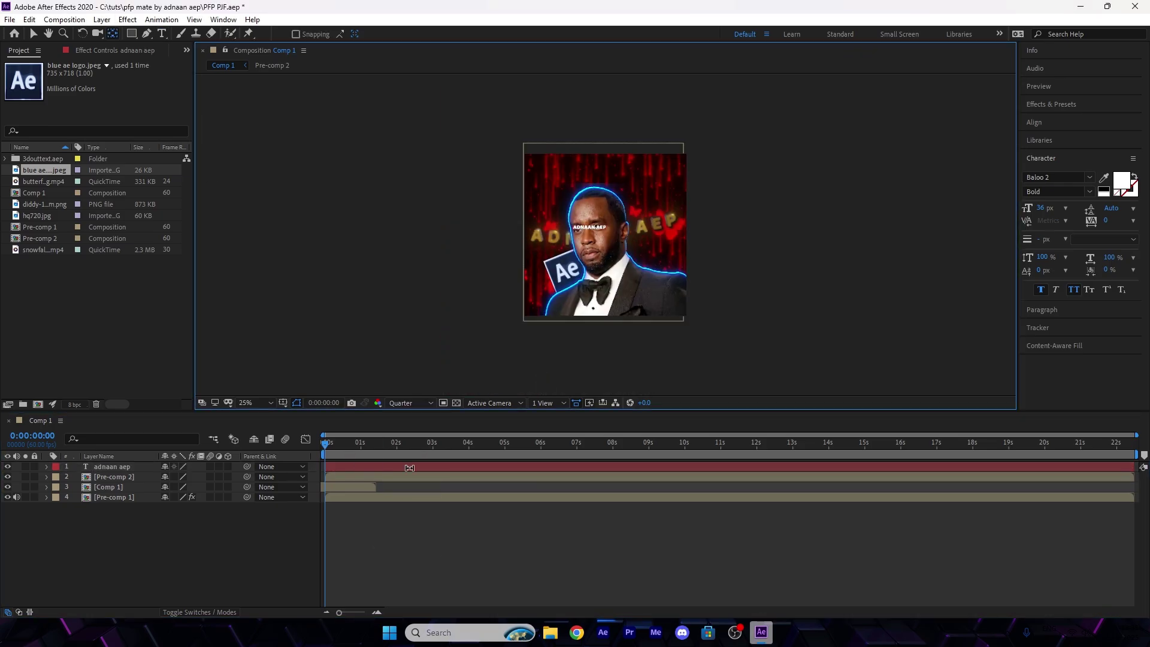
Tilt the new text slightly and adjust its position over the portrait's face
click(112, 467)
key(r)
key(p)
drag(172, 477, 195, 478)
Change the text's font to GodofThunder Medium and set its scale to 140%
double_click(112, 466)
click(1089, 177)
click(982, 299)
key(s)
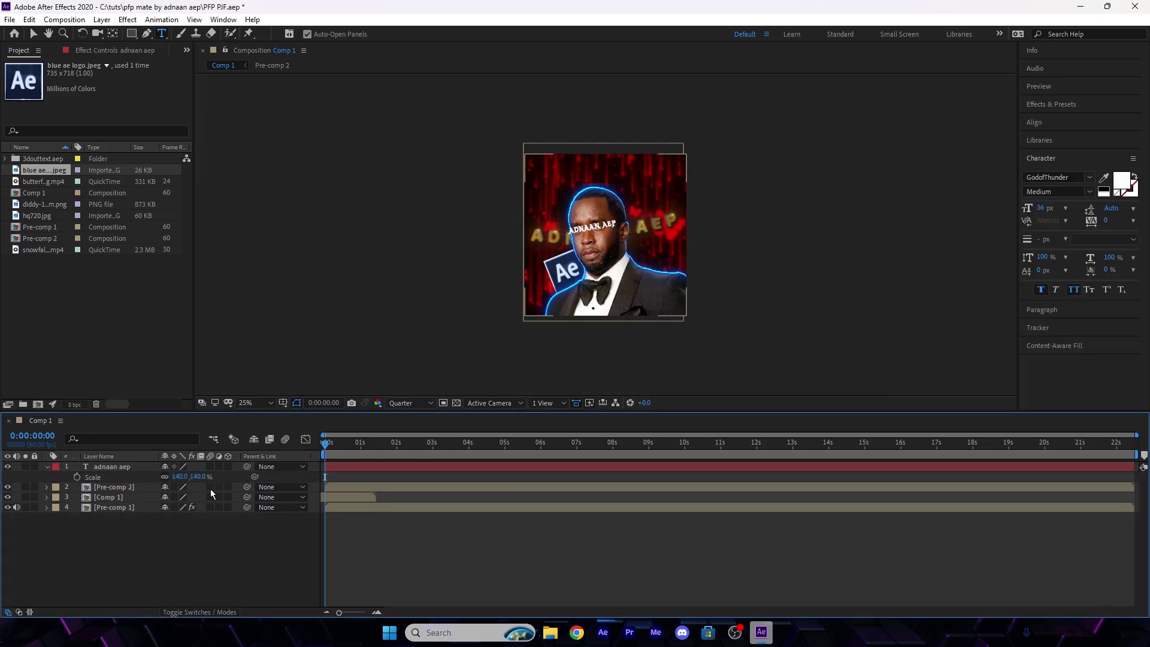
Apply the Plugin Everything Deep Glow effect to the text layer
click(112, 467)
click(1084, 104)
click(1067, 122)
text(d)
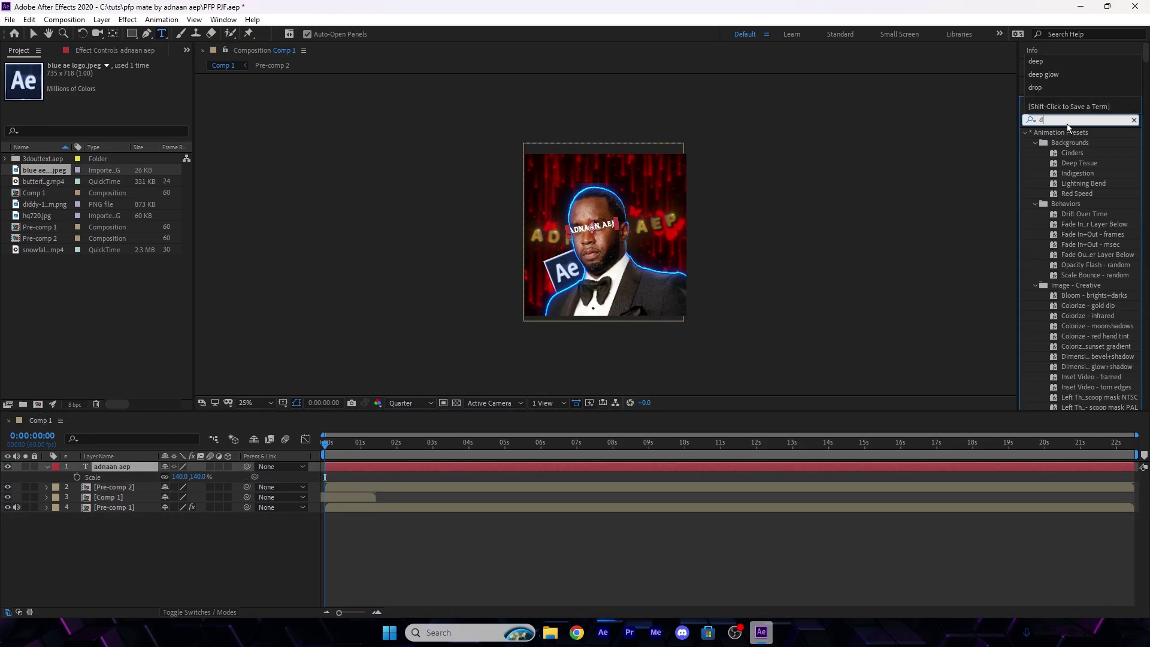
text(eep)
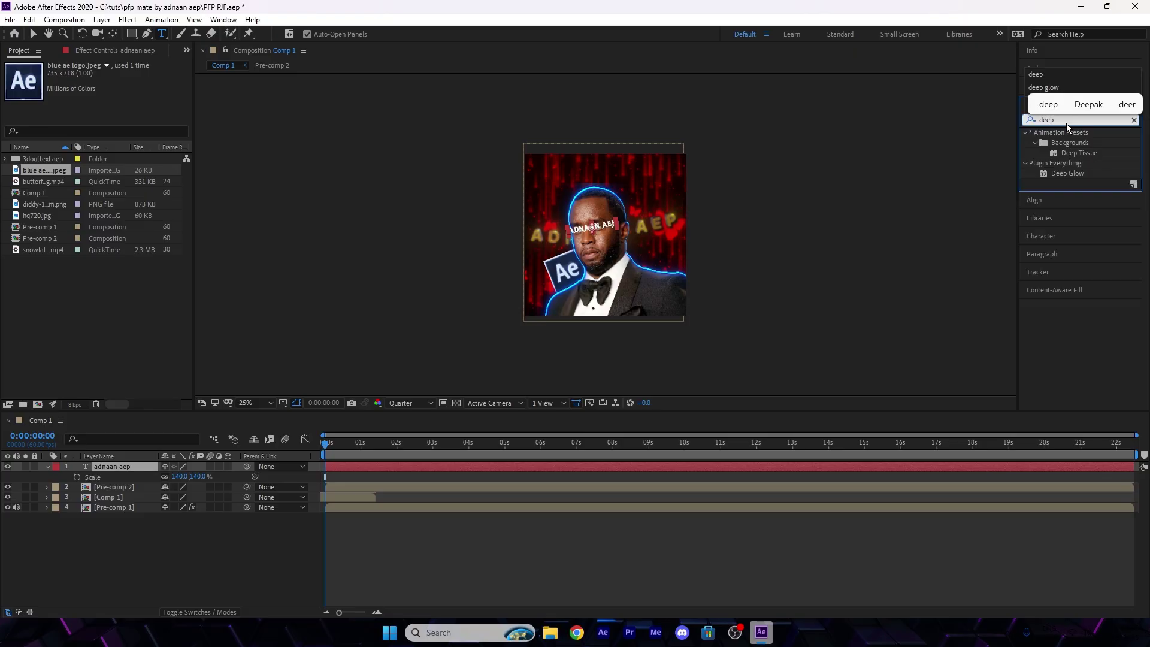
mouse_move(1074, 173)
drag(1073, 174, 414, 469)
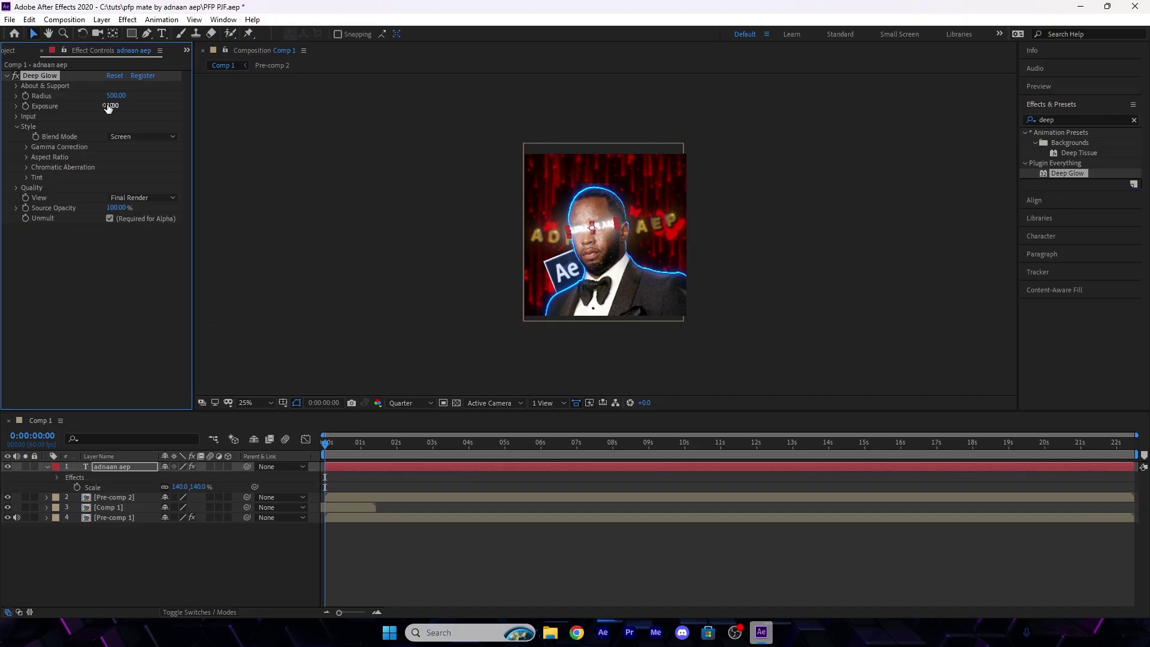
Set the text's Deep Glow radius to 1000 and exposure to 0.4
text(1000)
key(Return)
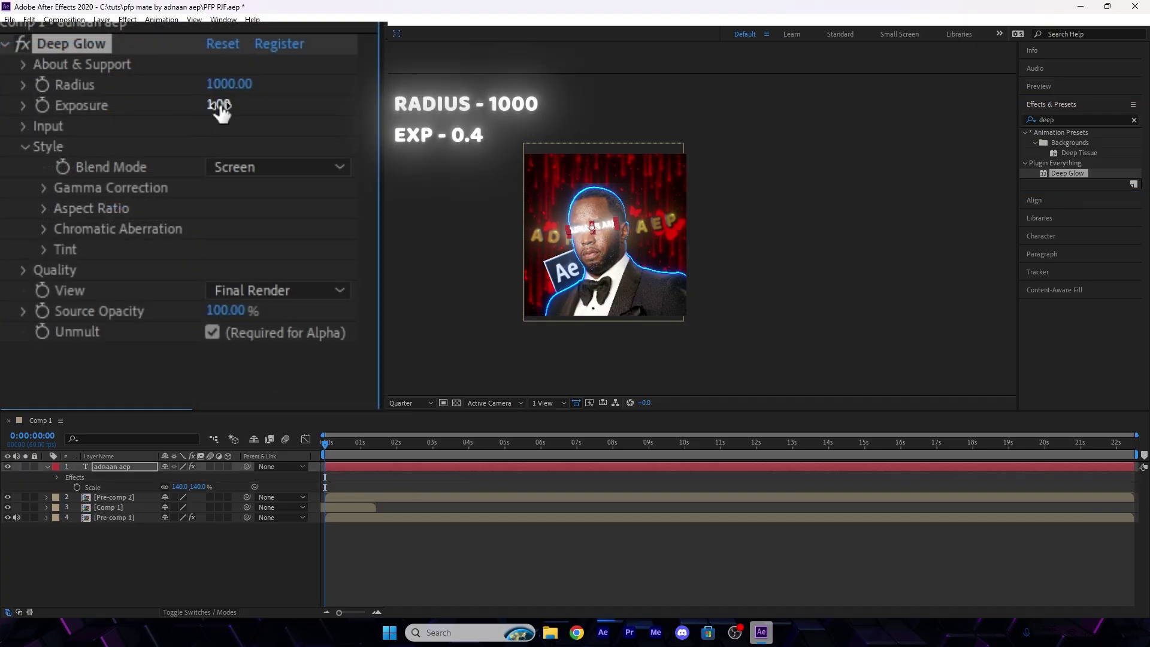
key(Return)
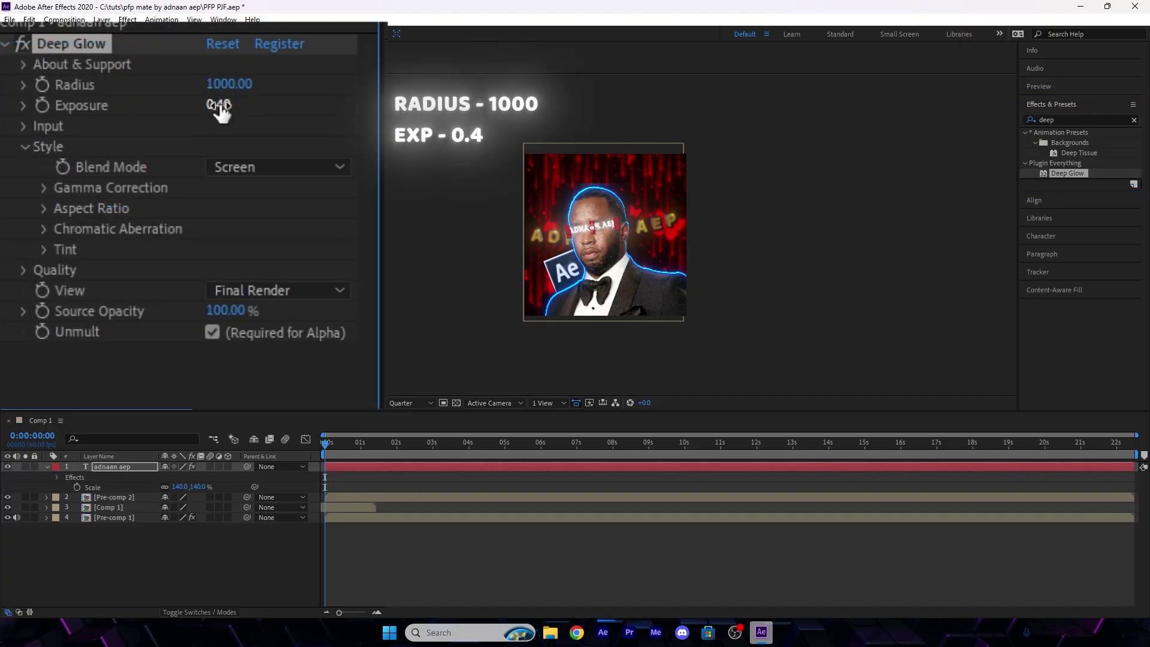
Apply the Perspective category's Drop Shadow effect to the text layer
double_click(1108, 115)
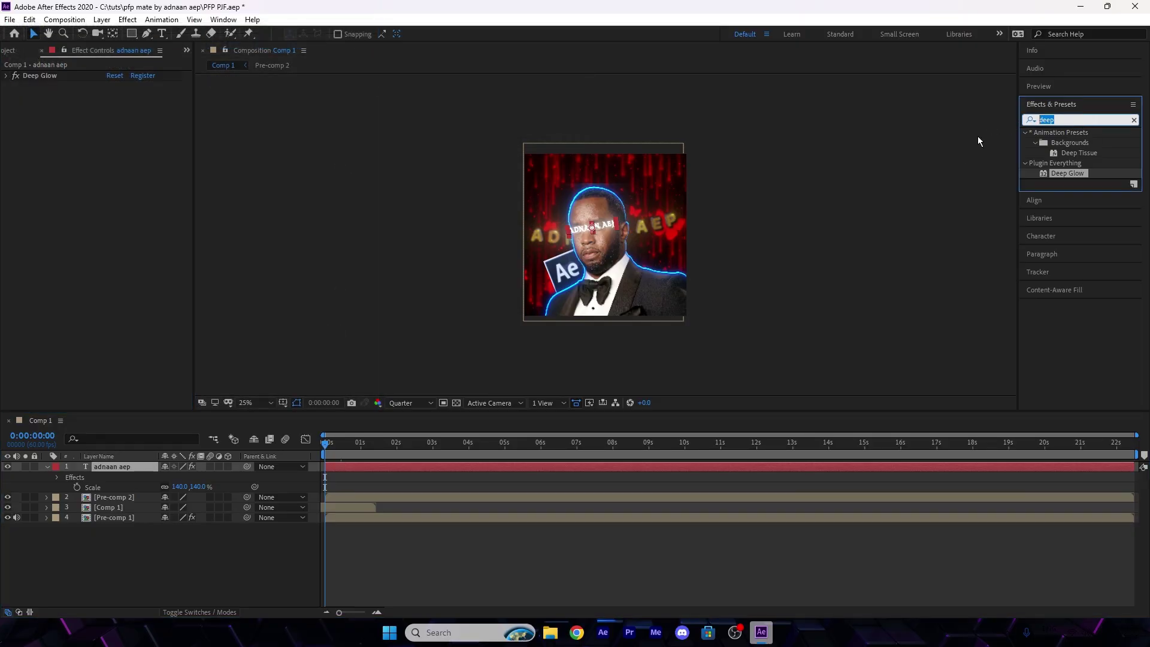
text(drop s)
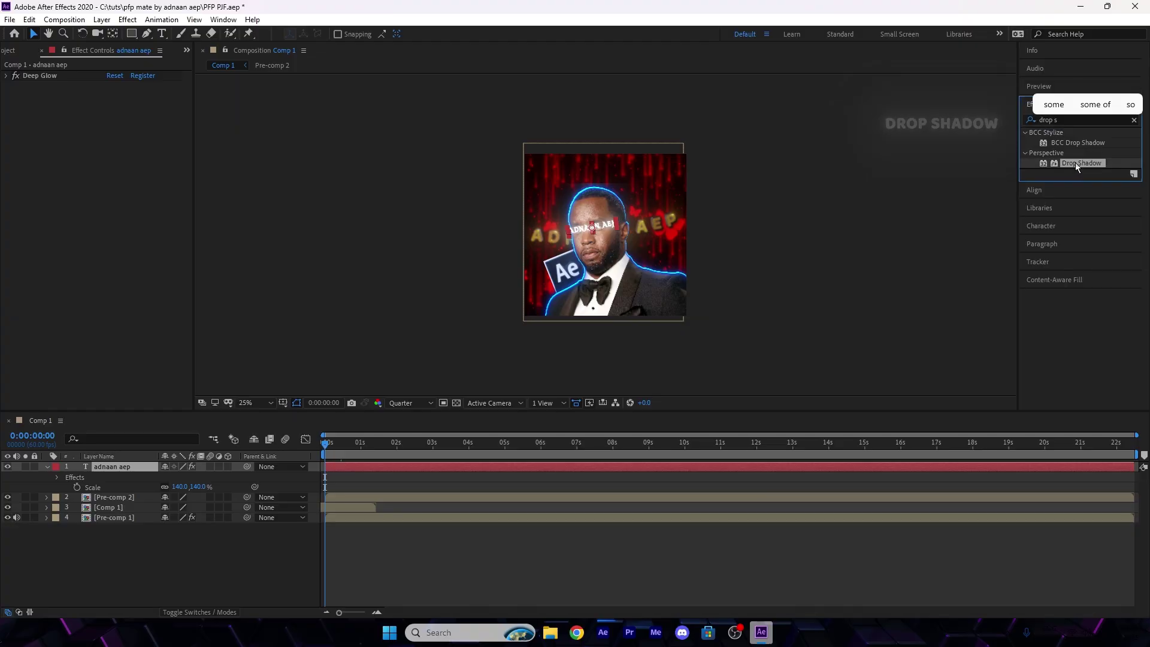
drag(1075, 163, 353, 469)
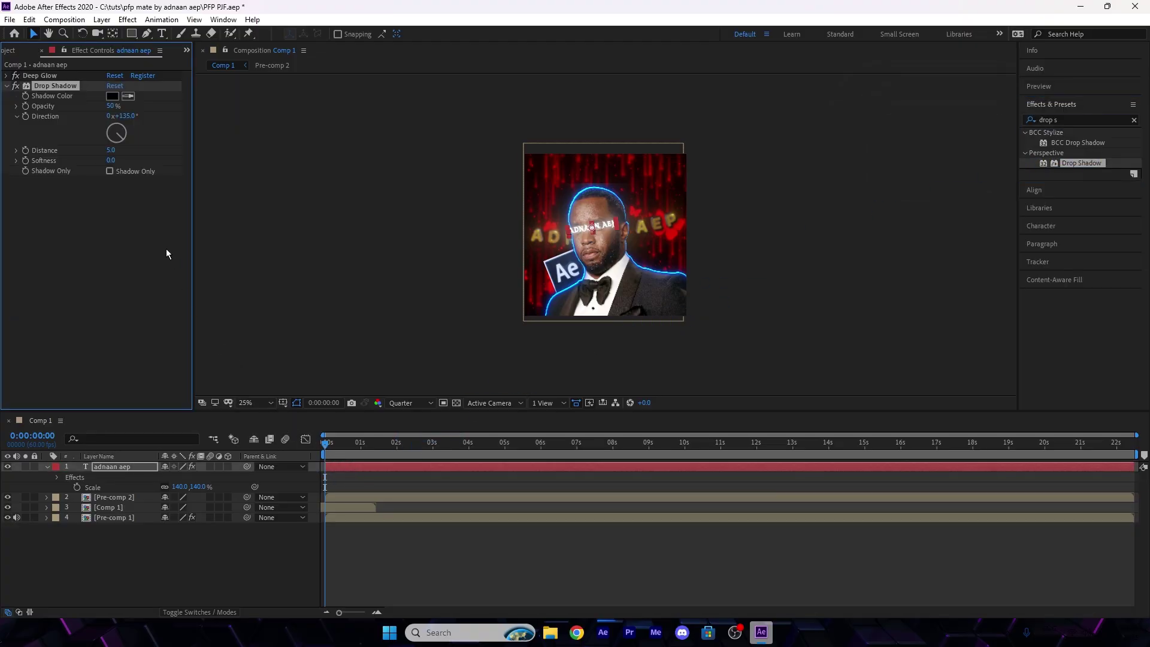
Set the text's Drop Shadow distance to 10, softness to 30 and opacity to 100%
click(110, 150)
text(10)
key(Return)
click(107, 151)
key(Tab)
text(30)
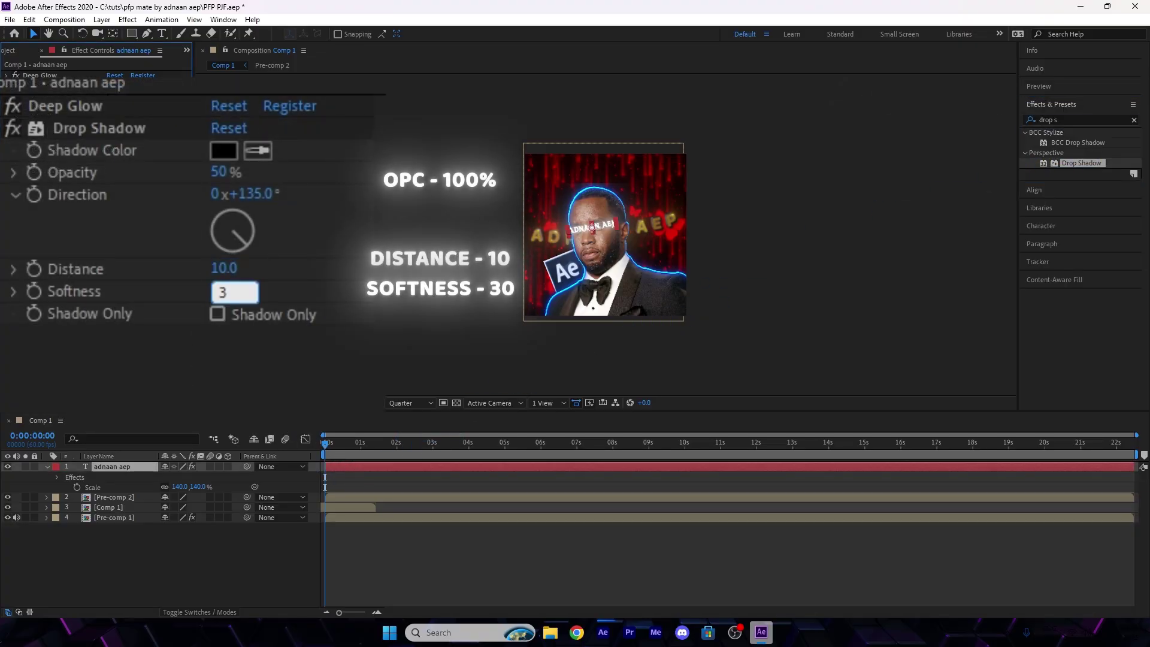
click(221, 311)
click(217, 172)
text(100)
click(81, 233)
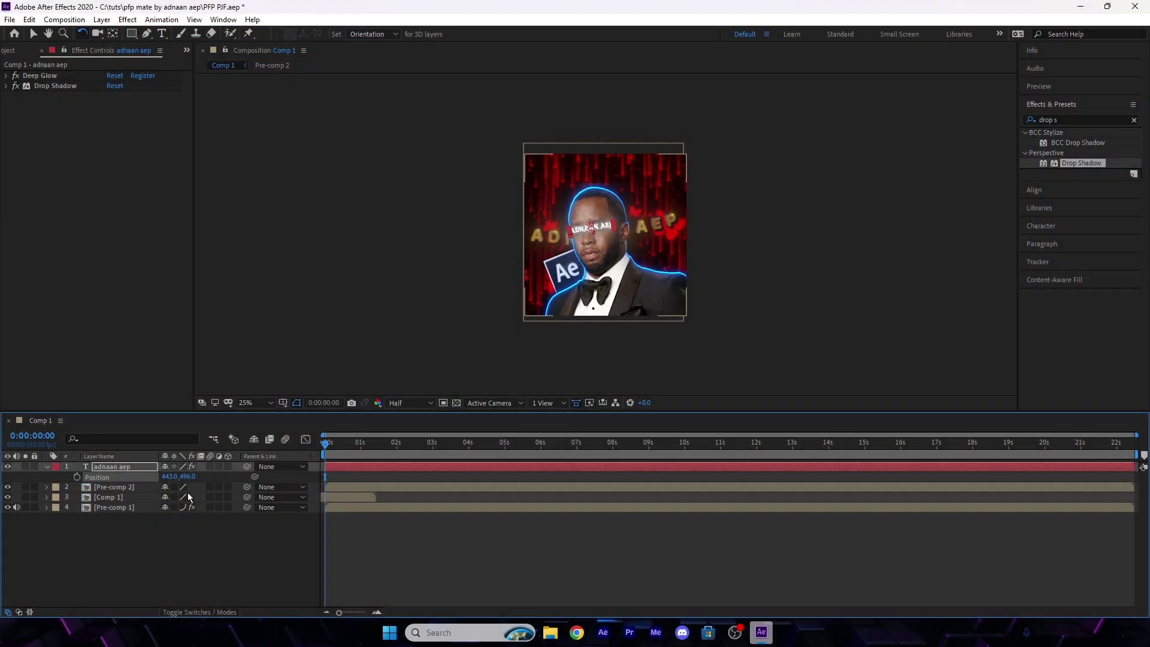
Set the composition preview resolution to Half and collapse the text layer's properties
click(174, 558)
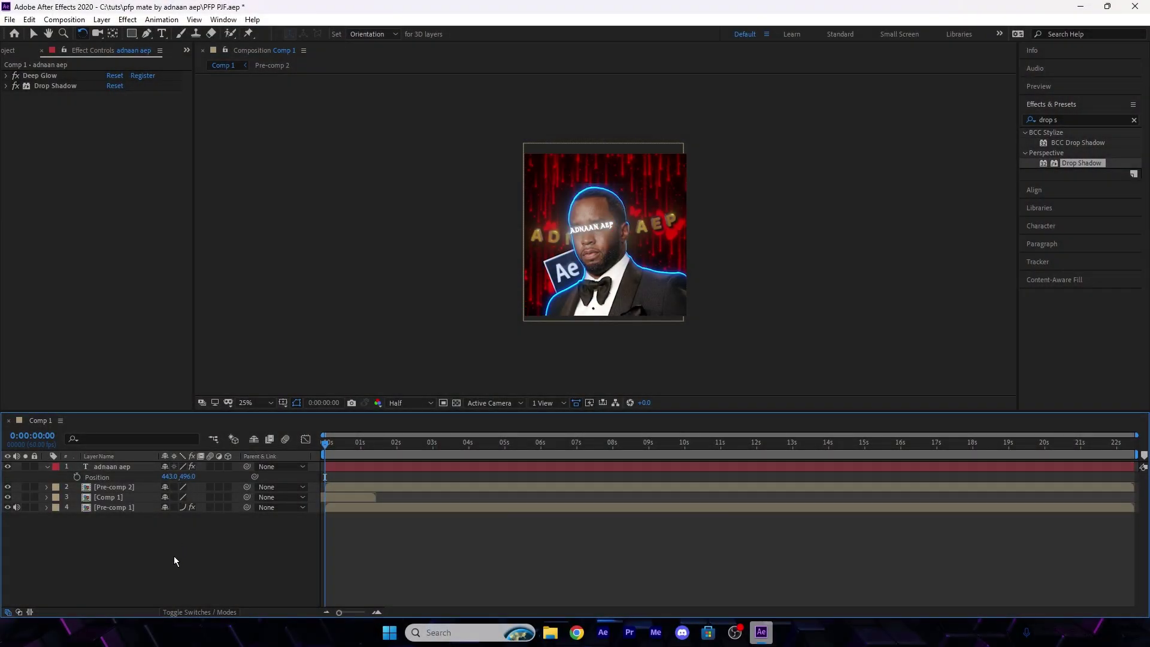
key(e)
key(e)
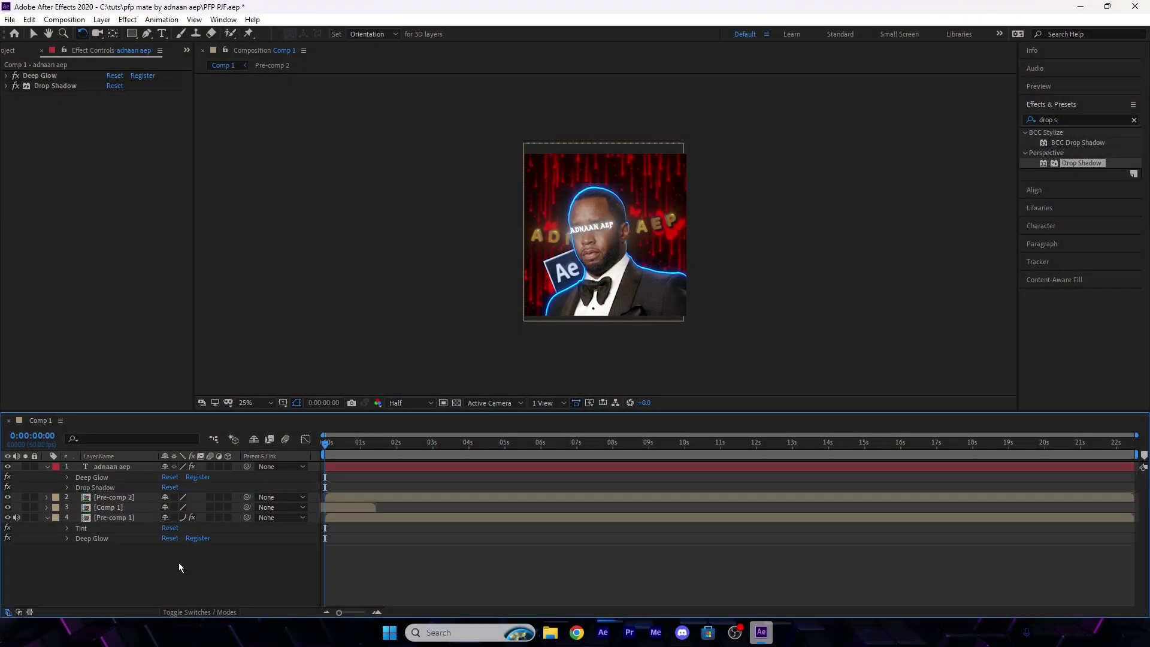
Queue the current frame for saving as a file with the output name "pfp tut"
click(48, 21)
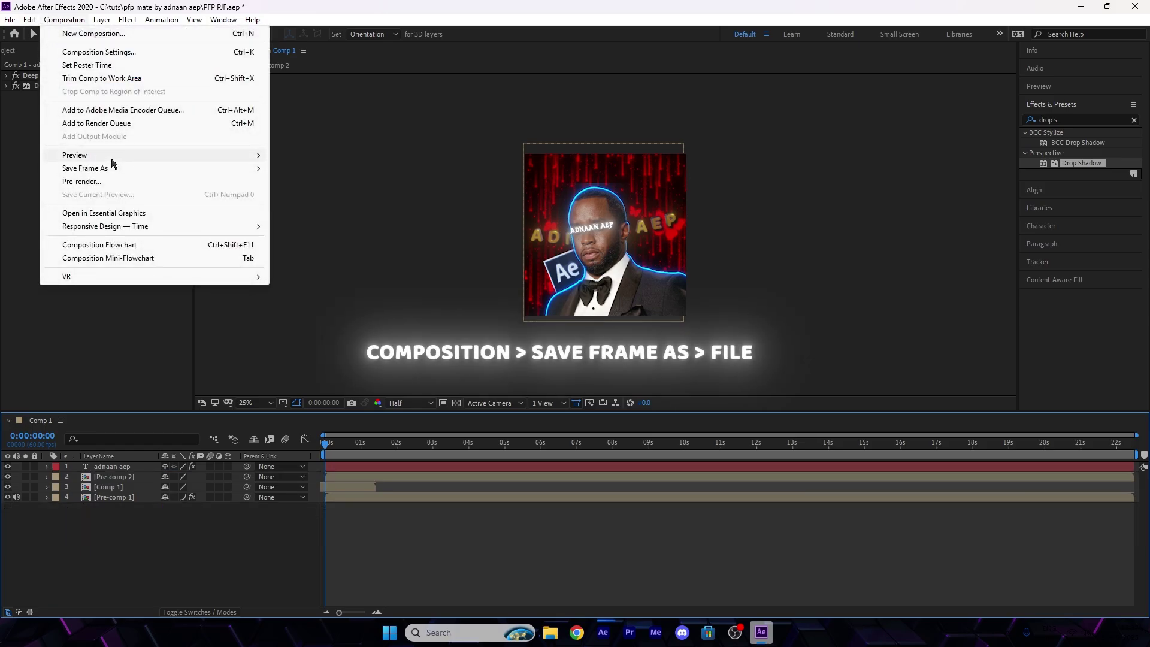
mouse_move(111, 173)
click(309, 175)
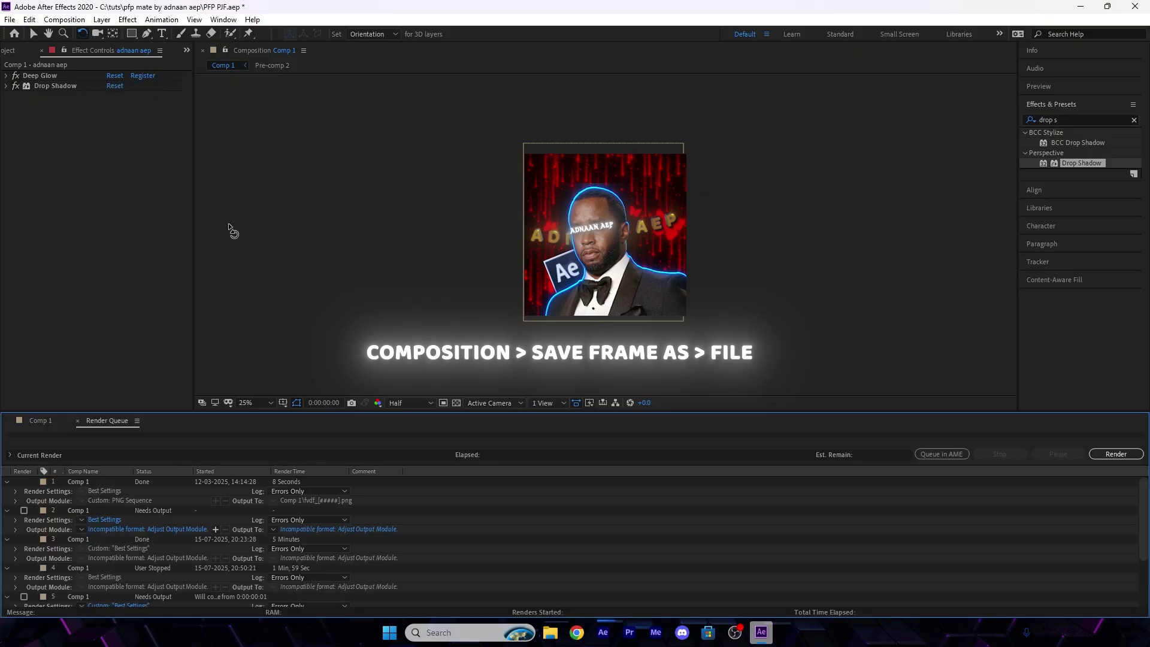
click(318, 602)
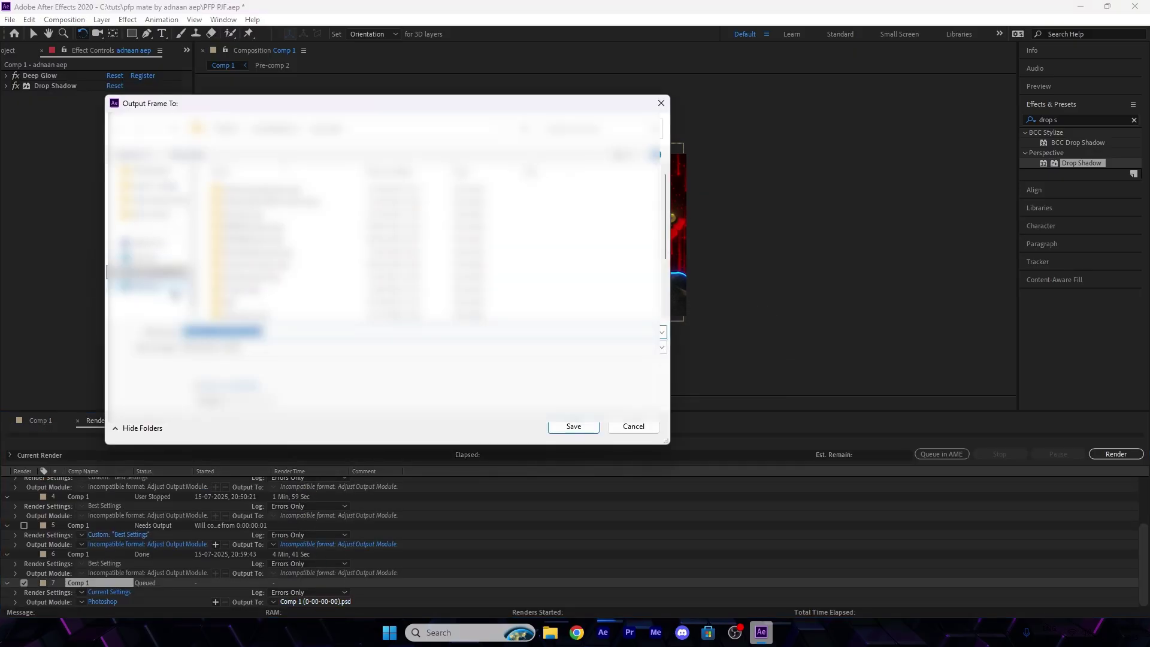
text(pfp tut)
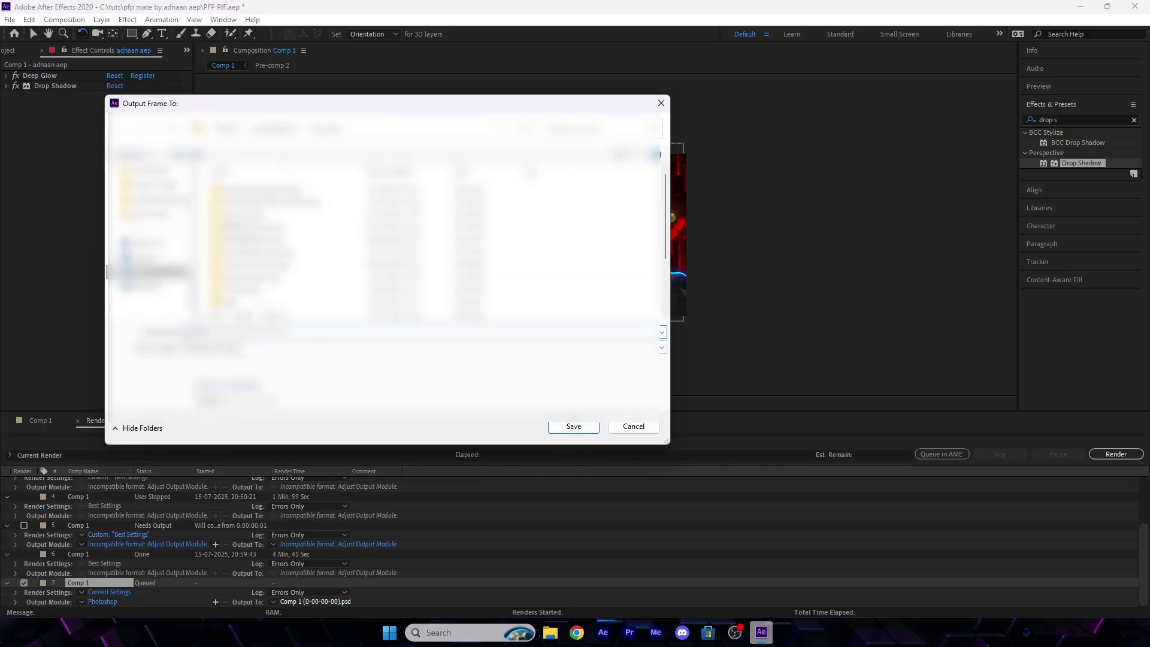
key(Return)
Set the queued frame's render settings to Best quality and Full resolution, and choose its Disk Cache option
click(102, 594)
click(484, 184)
click(485, 206)
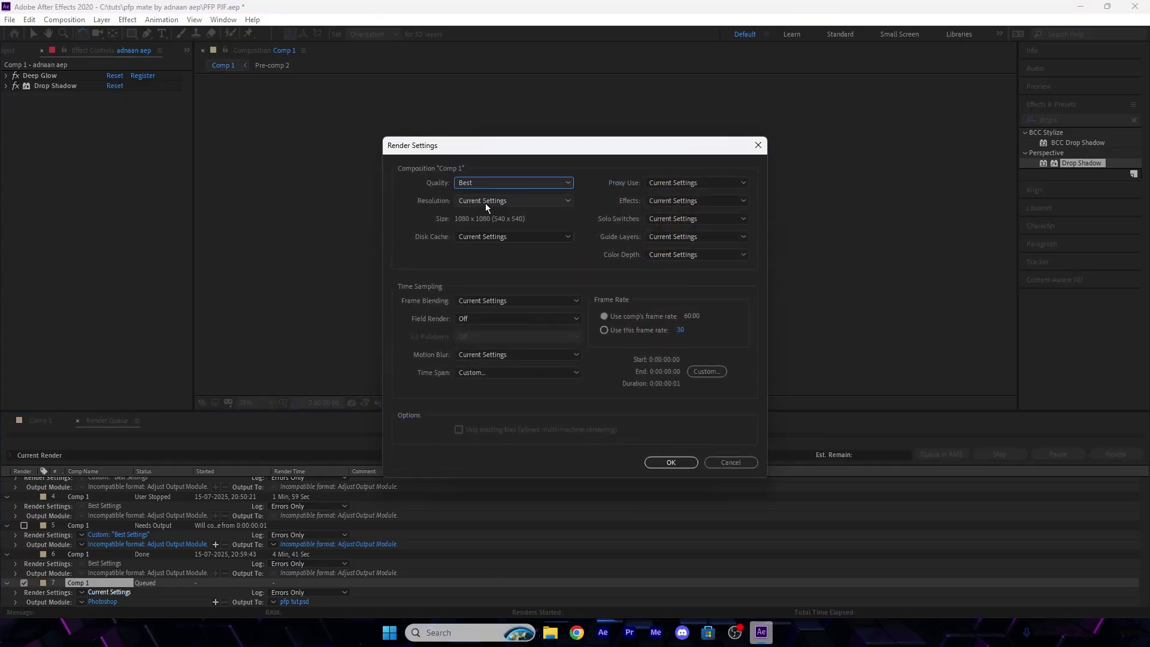
click(485, 203)
click(494, 227)
click(512, 239)
click(515, 262)
click(671, 463)
Set the queued frame's output format to PNG Sequence and start the render
click(102, 601)
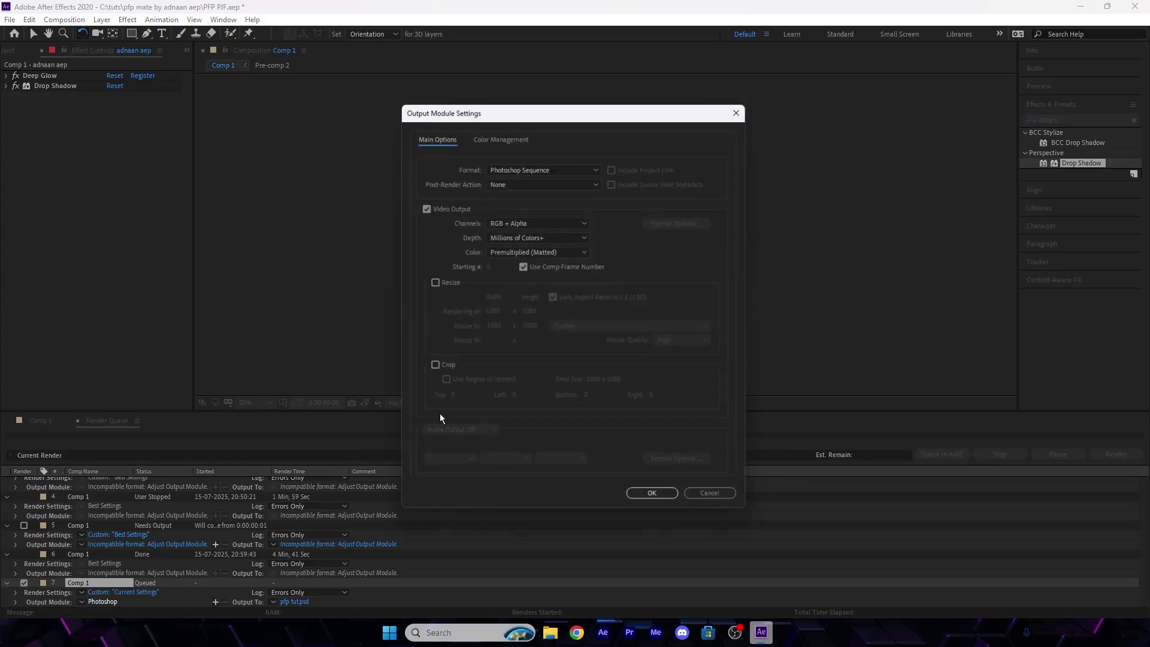
click(524, 166)
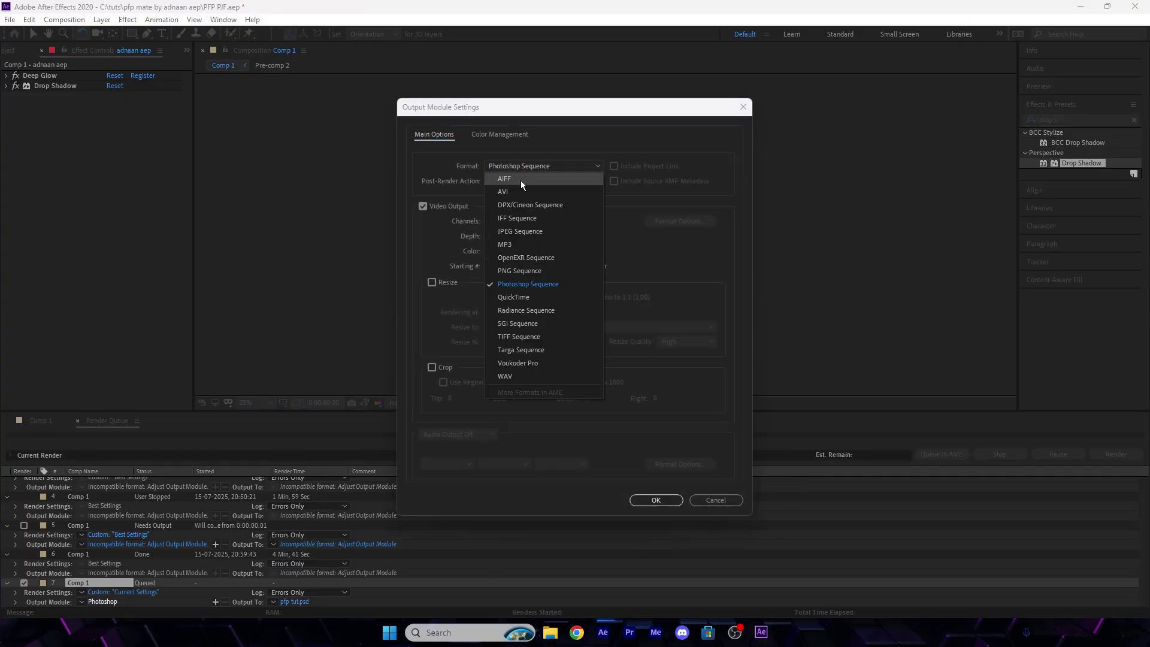
click(527, 271)
click(642, 499)
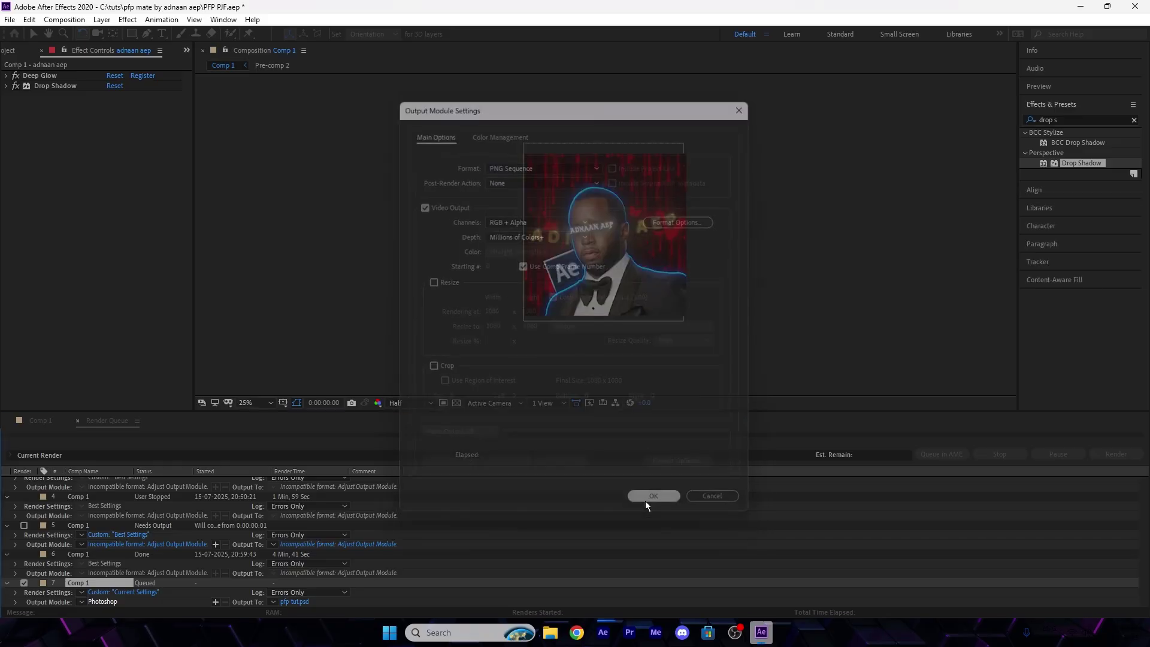
click(1092, 455)
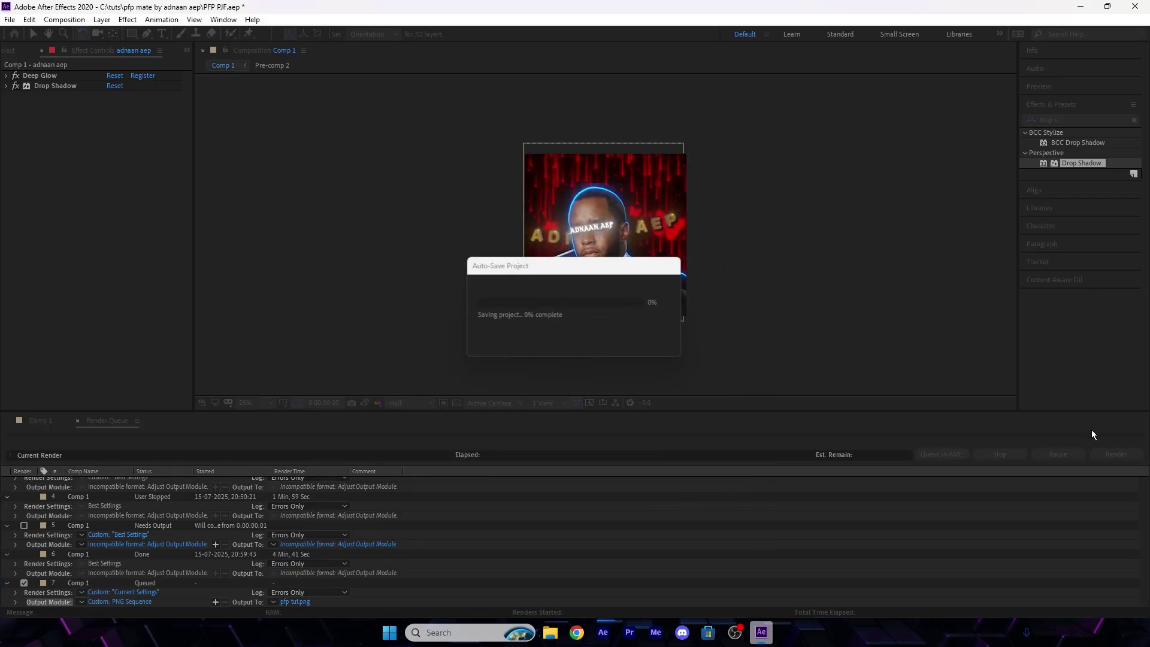